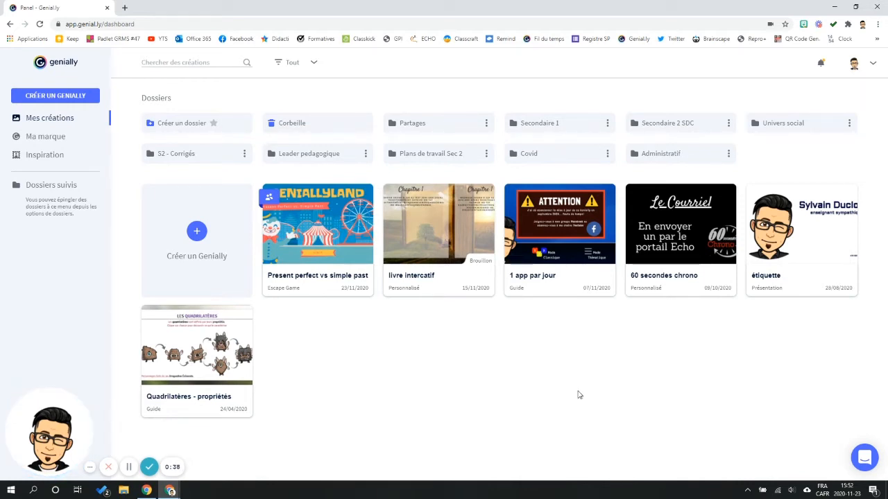
# Create a new blank genially at 1200 x 675 px
pyautogui.click(197, 232)
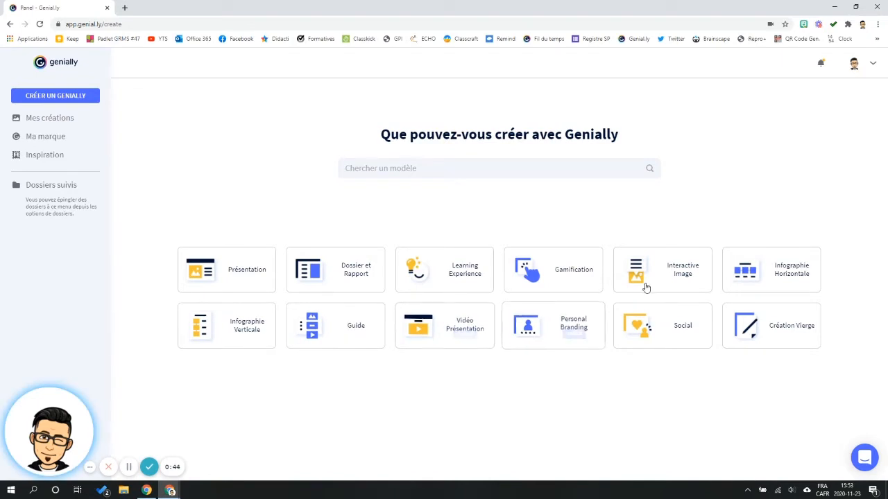
pyautogui.click(775, 327)
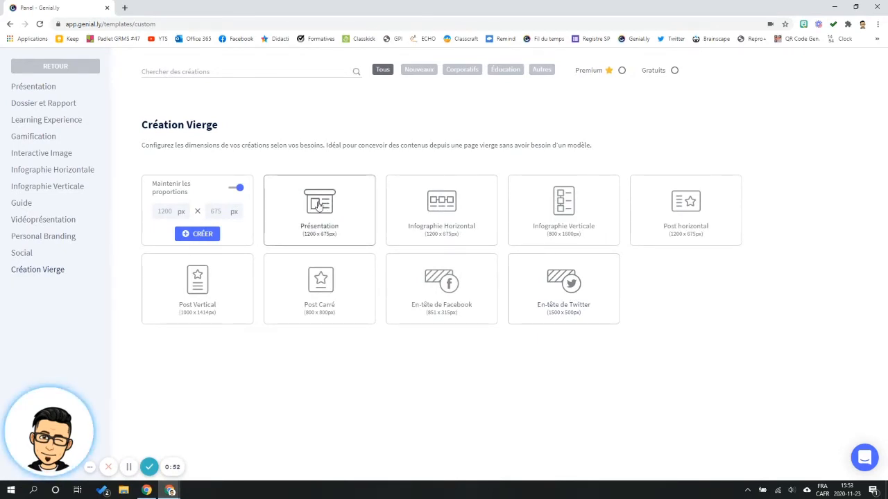
pyautogui.click(199, 236)
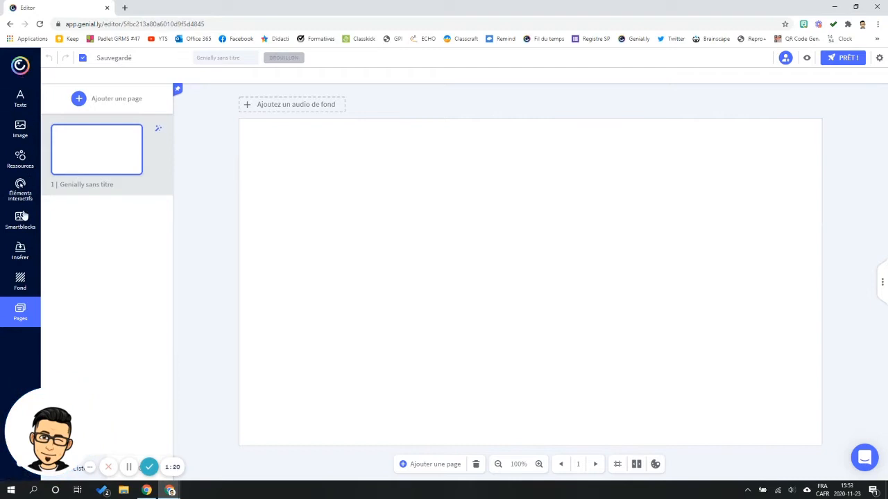
# Set the base background to the gallery's dark navy design with a colourful marbled edge
pyautogui.click(22, 282)
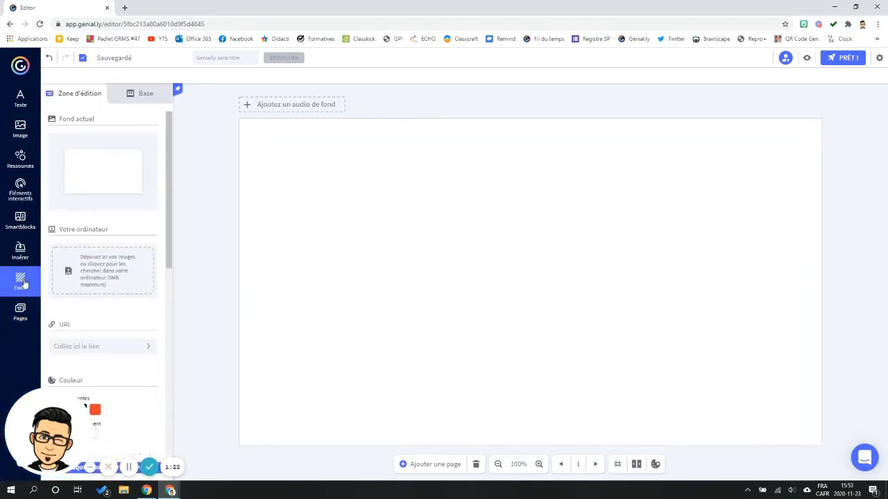
pyautogui.click(143, 97)
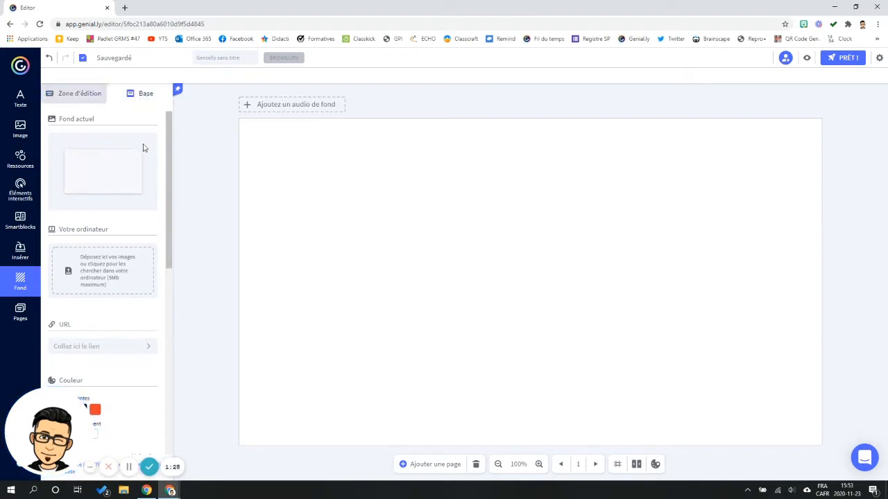
pyautogui.scroll(-5, 144, 149)
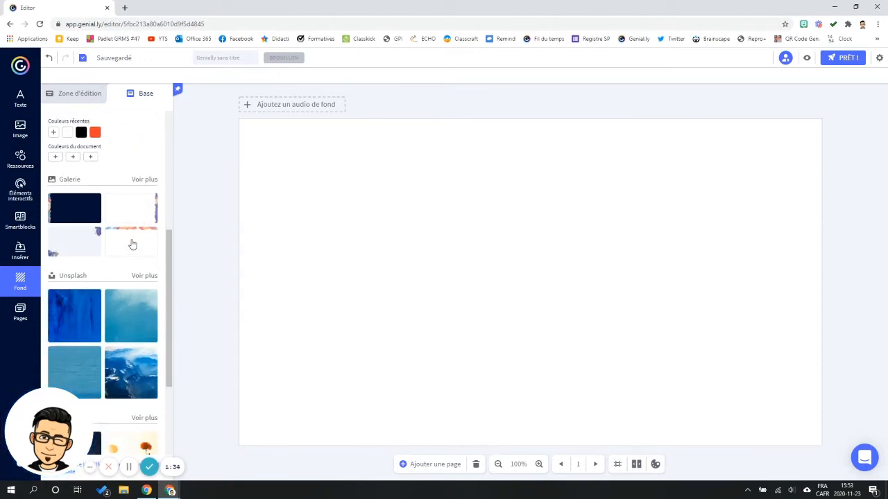
pyautogui.click(70, 210)
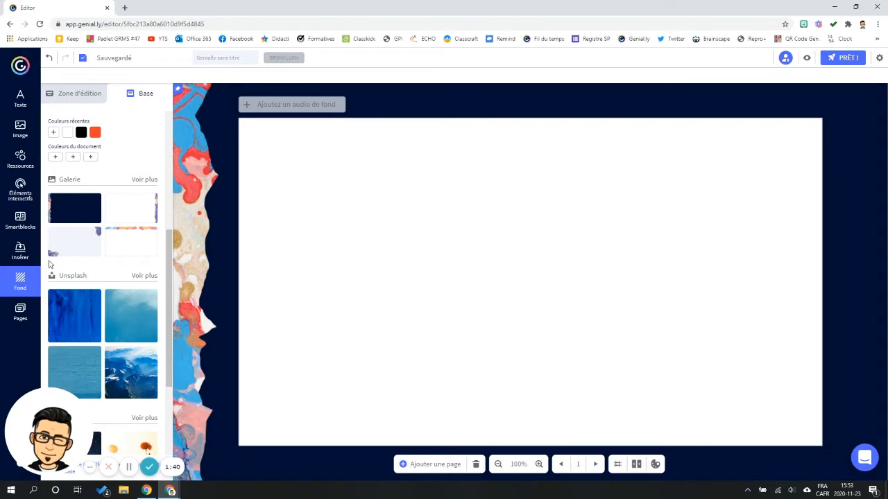
# Search Pixabay for "classe" and set the editing area's background to the brick-walled classroom photo
pyautogui.click(76, 97)
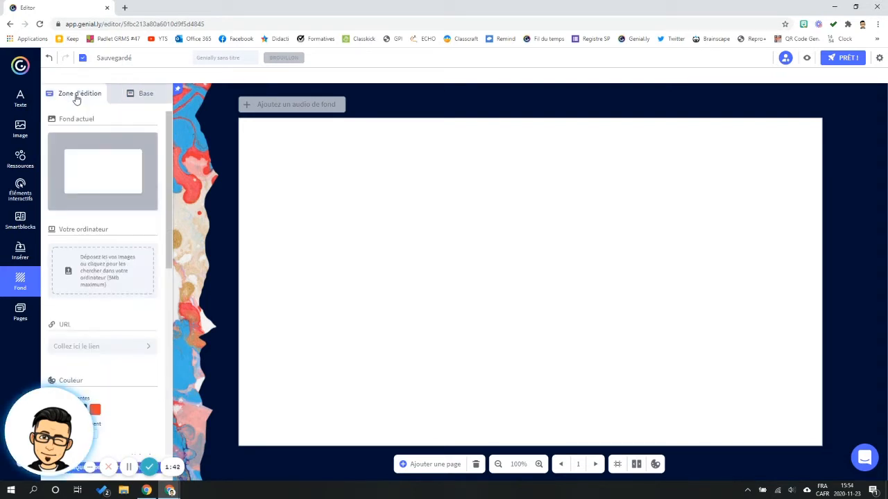
pyautogui.scroll(-3, 138, 208)
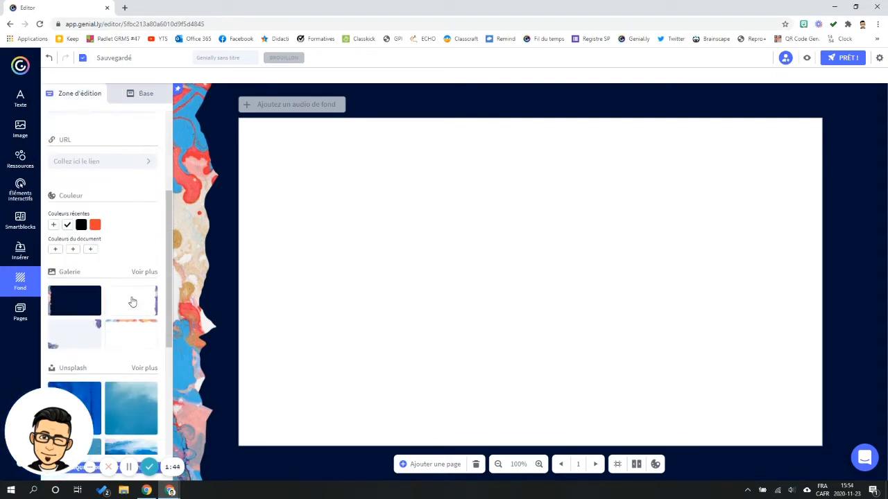
pyautogui.scroll(-4, 132, 302)
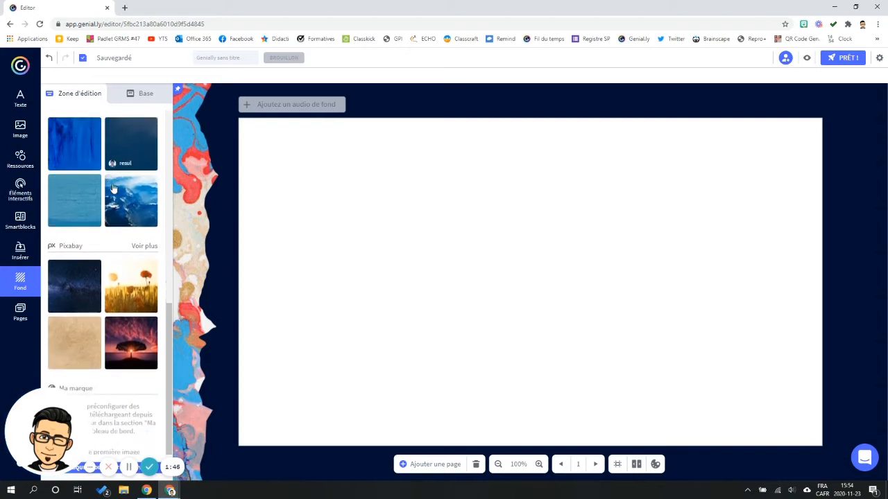
pyautogui.click(83, 240)
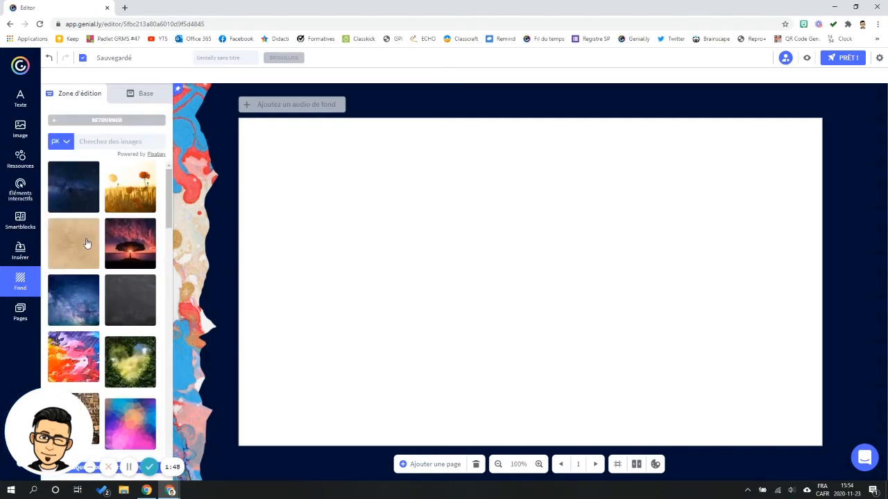
pyautogui.write('classe')
pyautogui.press('Return')
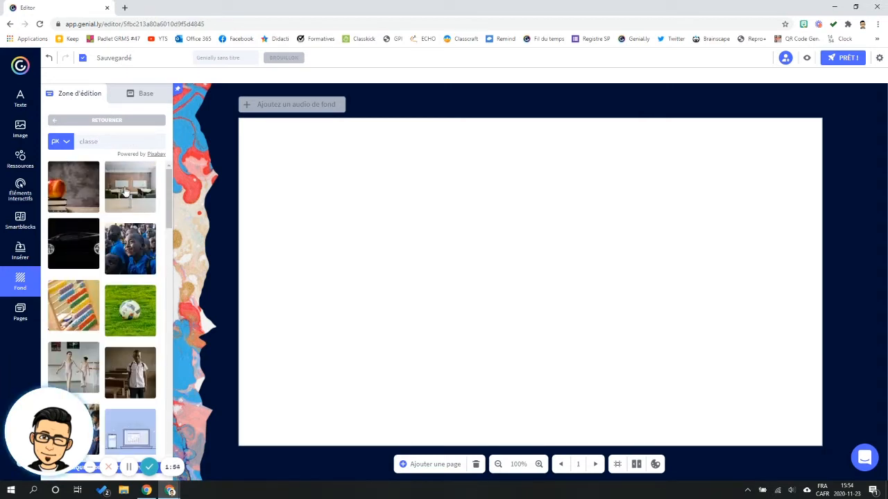
pyautogui.click(126, 192)
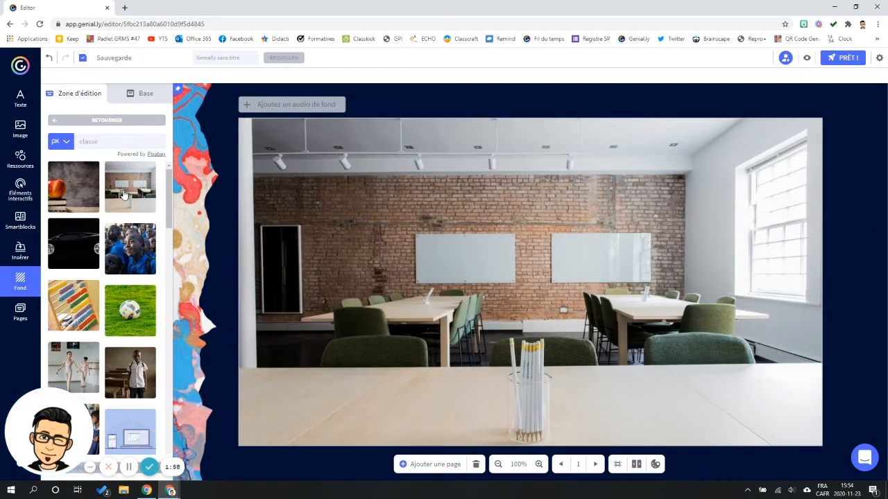
pyautogui.moveTo(528, 256); pyautogui.dragTo(433, 265)
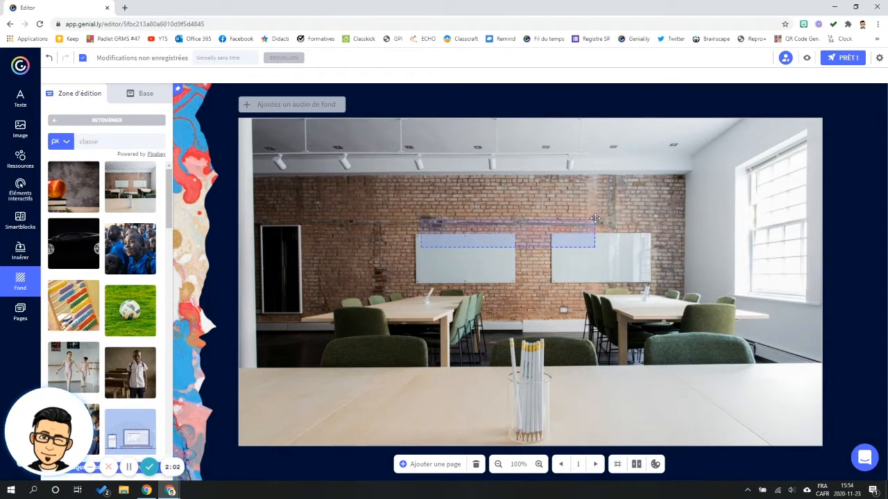
pyautogui.click(21, 130)
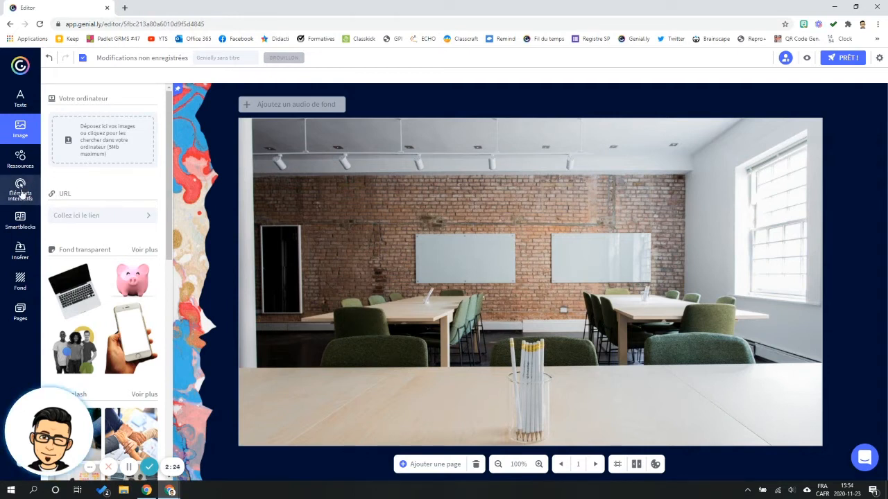
pyautogui.moveTo(79, 297); pyautogui.dragTo(351, 391)
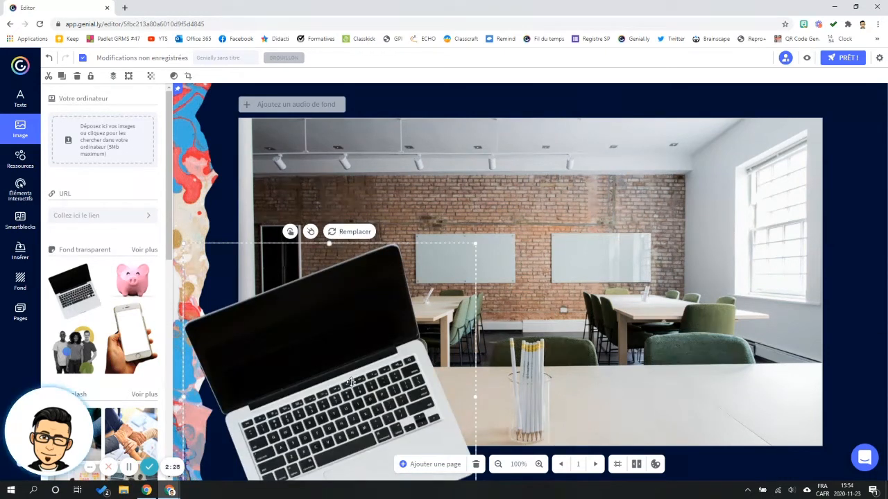
pyautogui.press('Delete')
pyautogui.scroll(-3, 142, 310)
pyautogui.scroll(3, 122, 277)
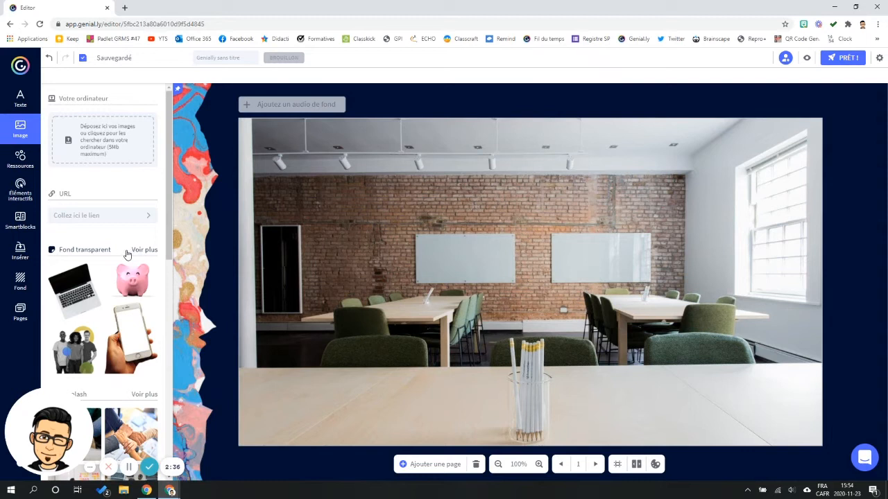
# Search the transparent-background images for "portable" and place the front-facing open laptop on the front table
pyautogui.click(127, 254)
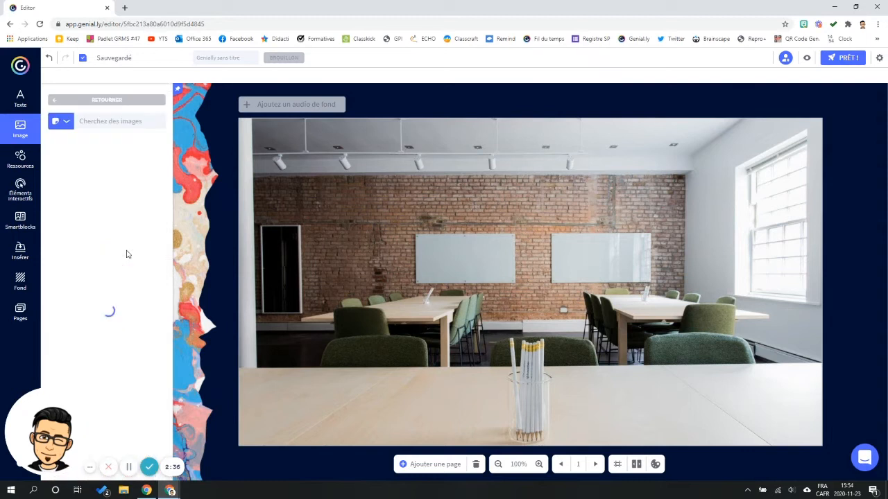
pyautogui.click(98, 120)
pyautogui.write('portable')
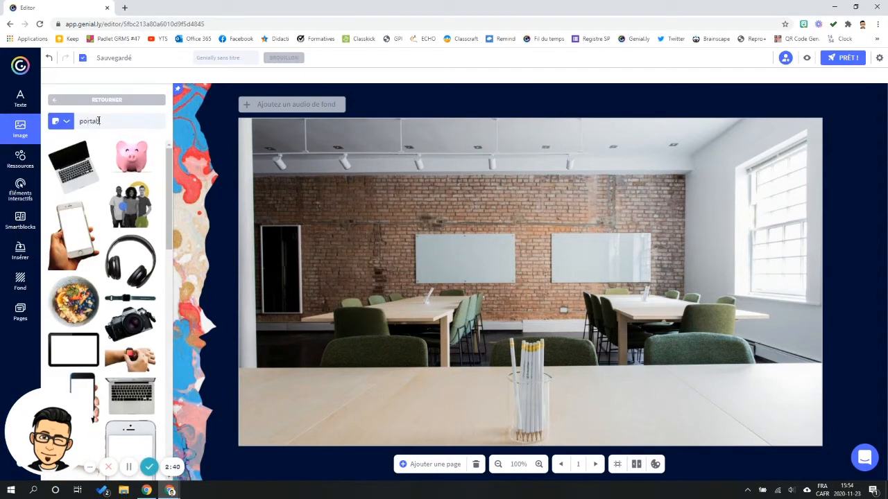
pyautogui.press('Return')
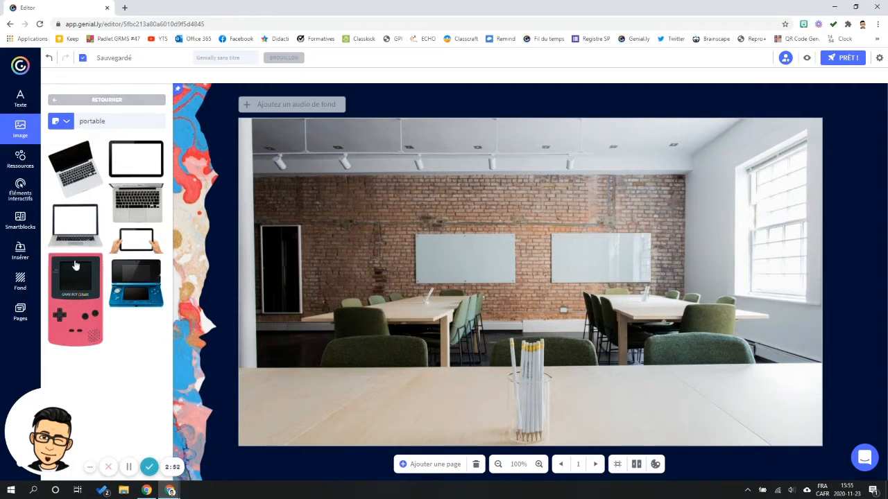
pyautogui.moveTo(75, 223); pyautogui.dragTo(487, 384)
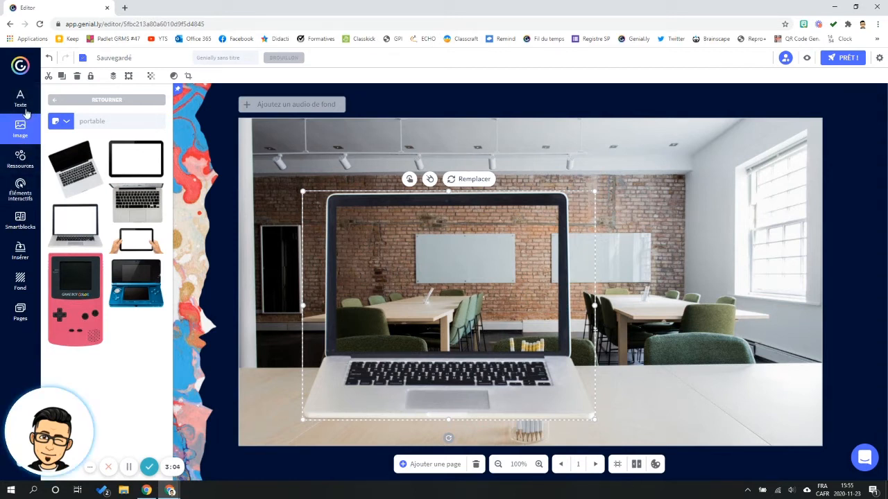
# Add a grey square, stretch it to fill the laptop's screen and send it behind the laptop
pyautogui.click(21, 158)
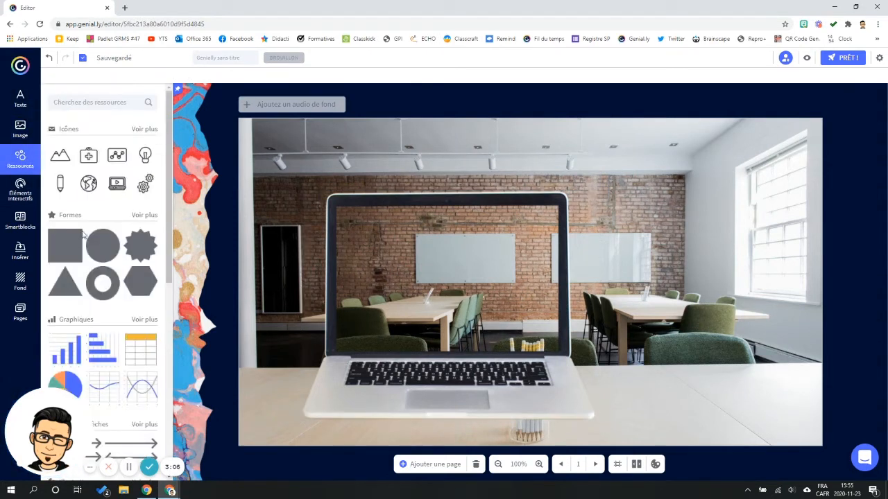
pyautogui.click(71, 247)
pyautogui.moveTo(548, 281); pyautogui.dragTo(402, 253)
pyautogui.moveTo(433, 303); pyautogui.dragTo(509, 322)
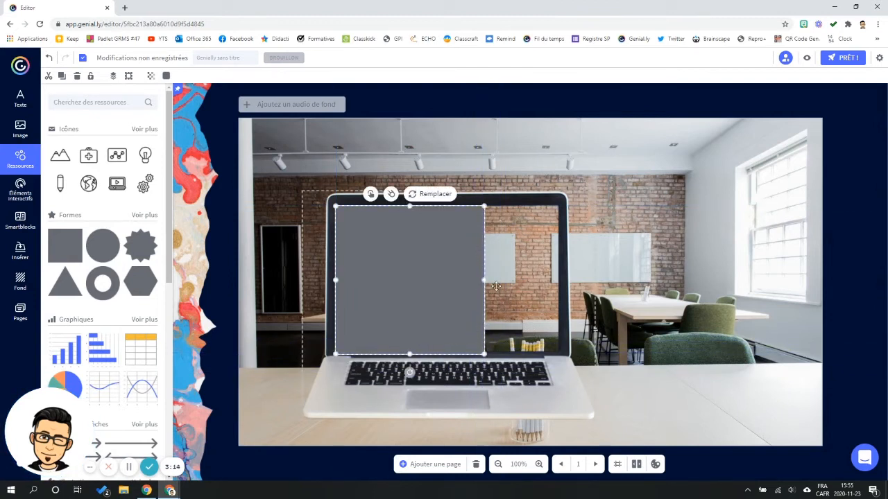
pyautogui.moveTo(482, 280); pyautogui.dragTo(564, 282)
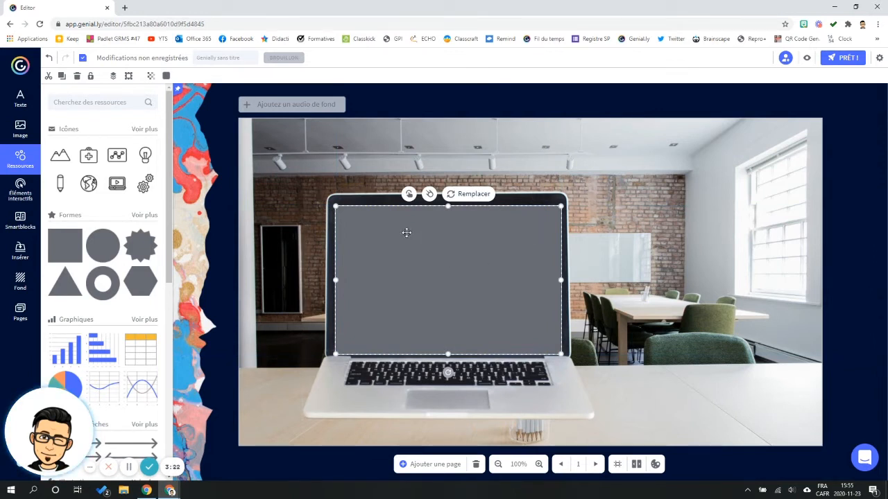
pyautogui.rightClick(442, 258)
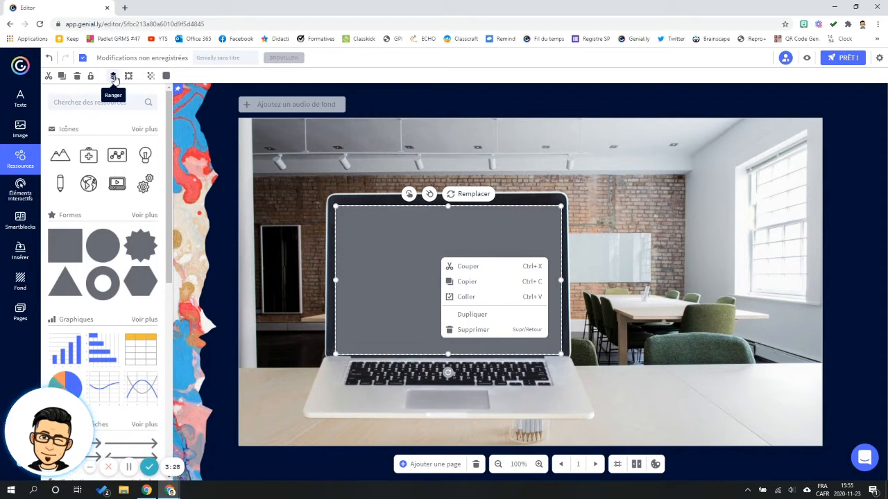
pyautogui.click(113, 76)
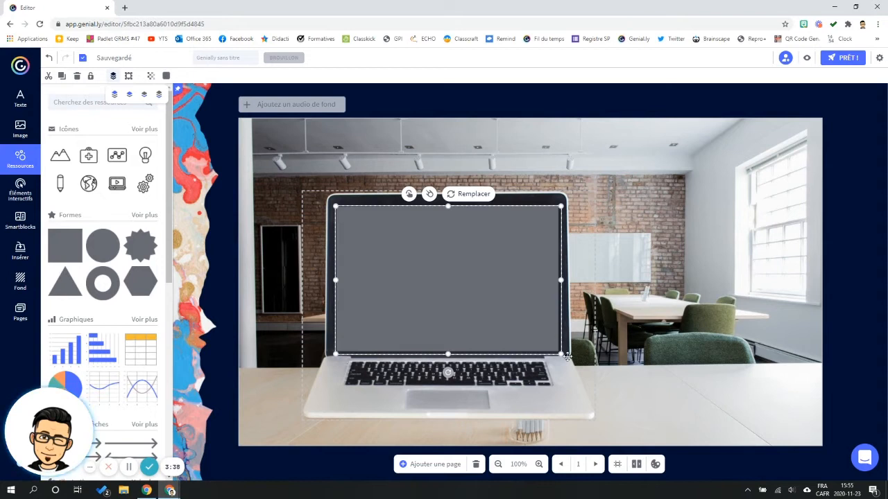
# Group the laptop with its grey screen, and shrink the group onto the right end of the front table
pyautogui.click(570, 393)
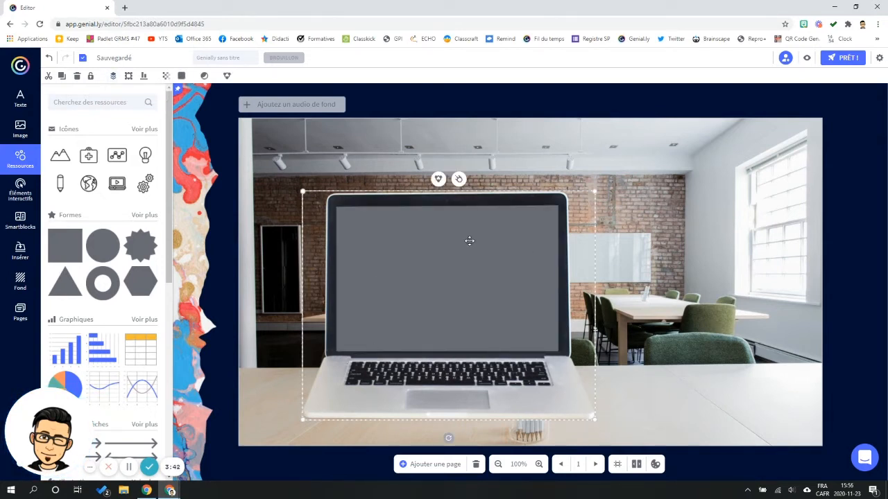
pyautogui.click(439, 180)
pyautogui.moveTo(593, 192); pyautogui.dragTo(410, 338)
pyautogui.moveTo(368, 397)
pyautogui.mouseDown()
pyautogui.moveTo(475, 380)
pyautogui.moveTo(720, 388)
pyautogui.mouseUp()
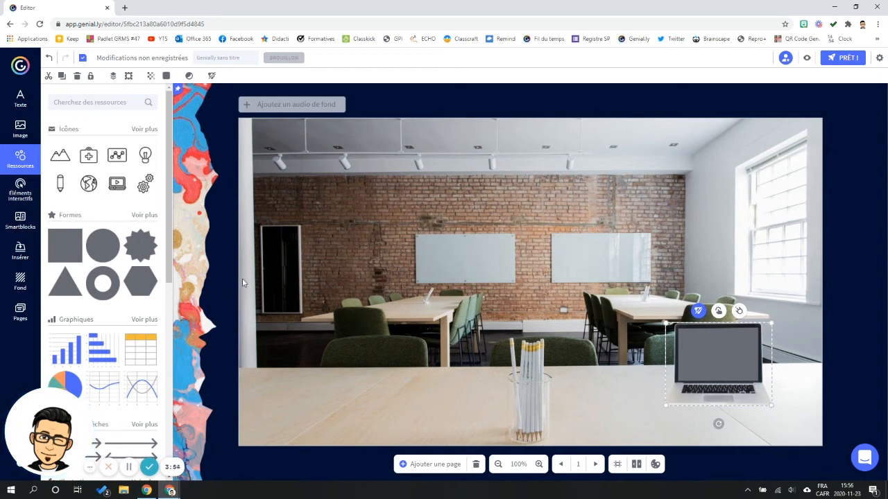
# Add the transparent-background camera lens image and shrink it to stand on the rear table behind the laptop
pyautogui.click(20, 128)
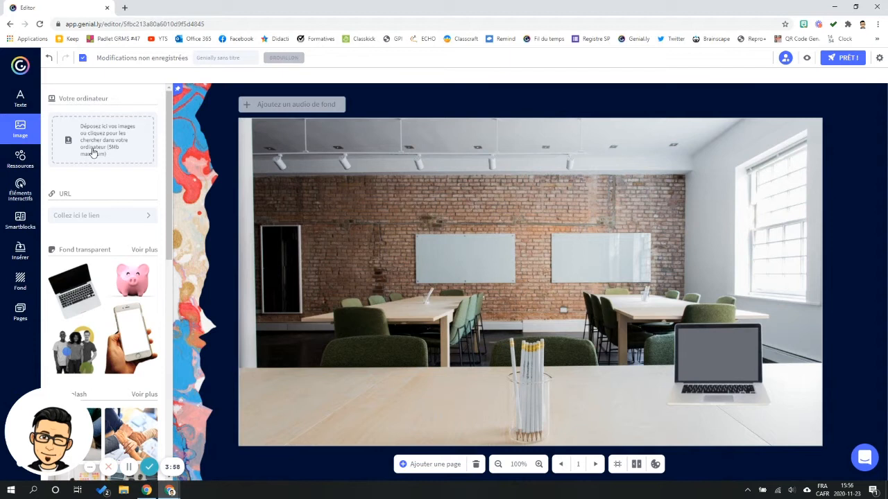
pyautogui.click(95, 254)
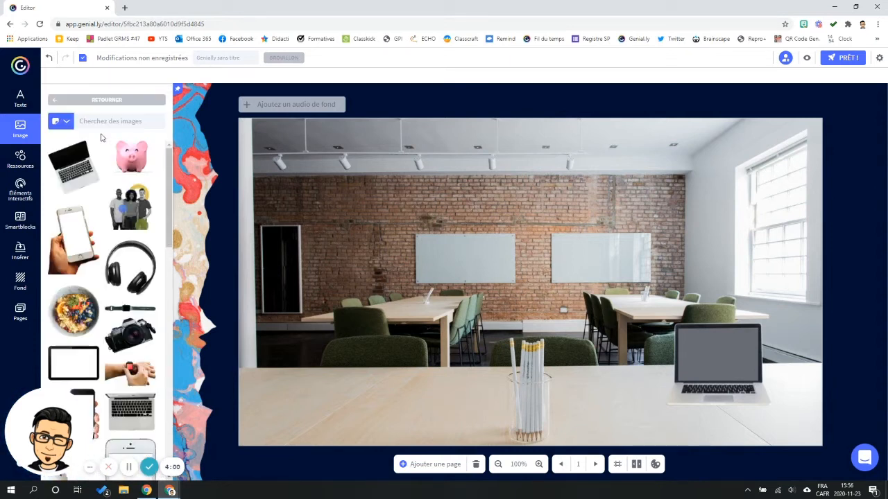
pyautogui.scroll(-5, 147, 258)
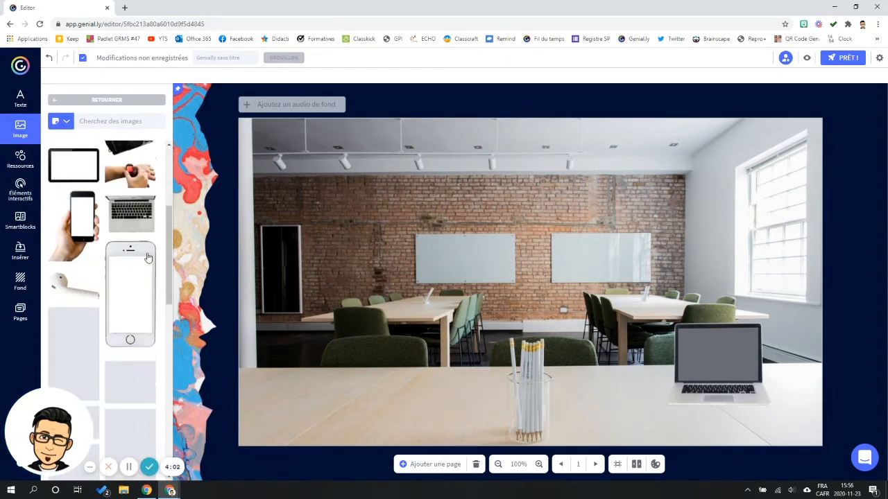
pyautogui.scroll(5, 142, 251)
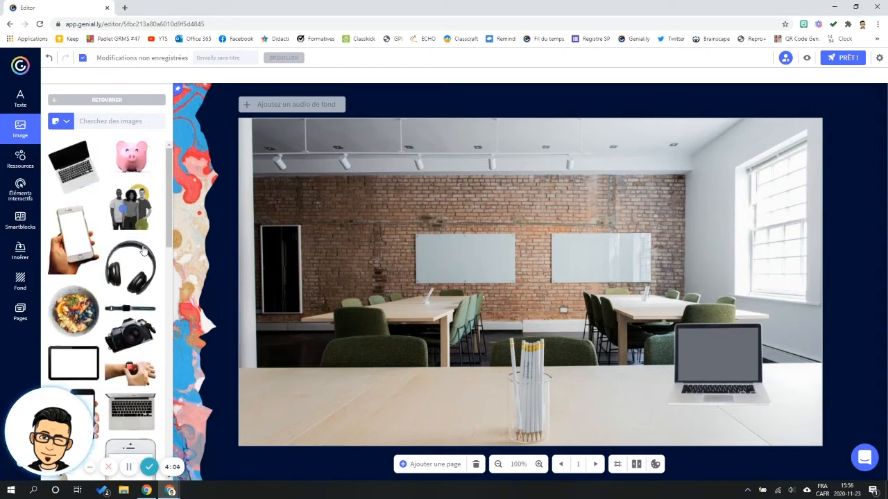
pyautogui.scroll(-3, 142, 251)
pyautogui.moveTo(97, 351); pyautogui.dragTo(636, 255)
pyautogui.moveTo(688, 119)
pyautogui.mouseDown()
pyautogui.moveTo(560, 353)
pyautogui.moveTo(636, 216)
pyautogui.moveTo(633, 284)
pyautogui.moveTo(664, 299)
pyautogui.mouseUp()
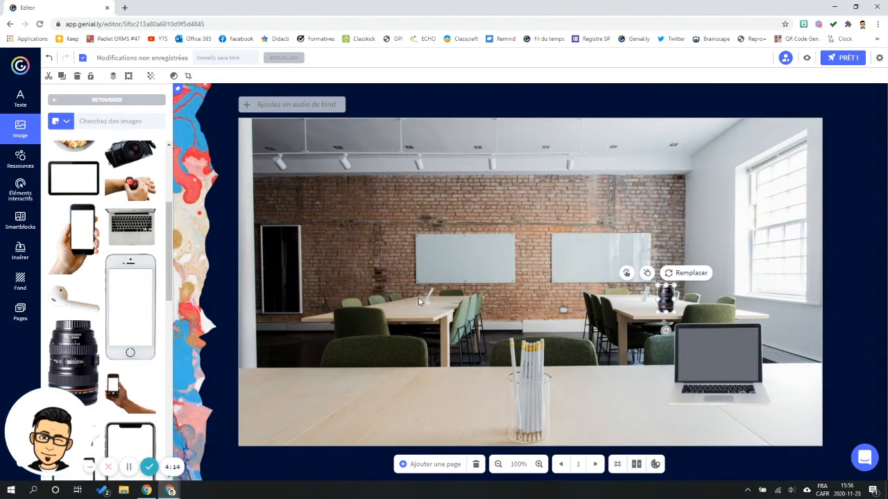
# Add the drawing compass image and shrink it to lie on the left part of the front table
pyautogui.scroll(-5, 120, 283)
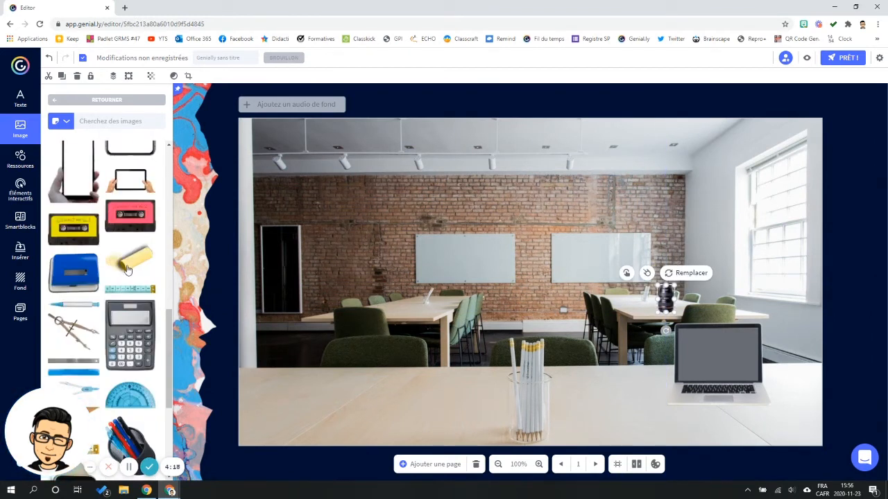
pyautogui.moveTo(86, 325); pyautogui.dragTo(333, 399)
pyautogui.moveTo(486, 330); pyautogui.dragTo(349, 362)
pyautogui.moveTo(409, 335); pyautogui.dragTo(360, 373)
pyautogui.moveTo(325, 397); pyautogui.dragTo(333, 406)
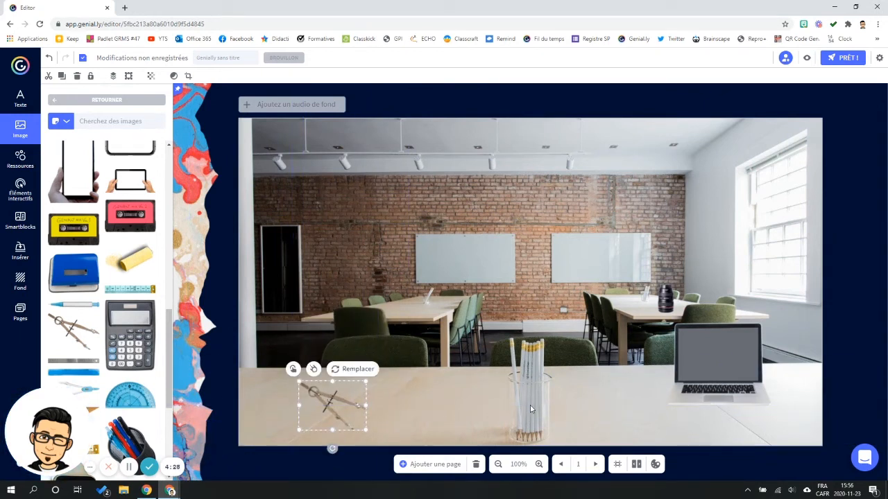
# Add the crumpled paper ball image and shrink it to sit on the left rear table
pyautogui.scroll(-3, 127, 292)
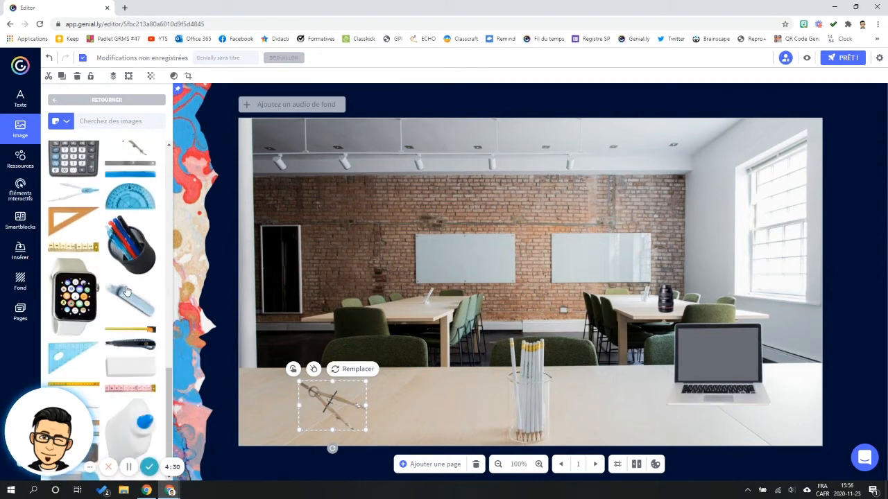
pyautogui.scroll(-3, 135, 290)
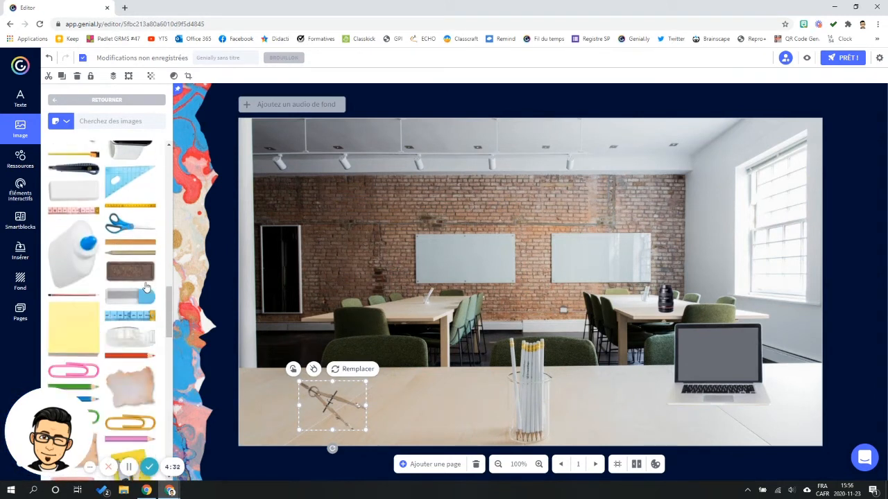
pyautogui.scroll(-1, 145, 287)
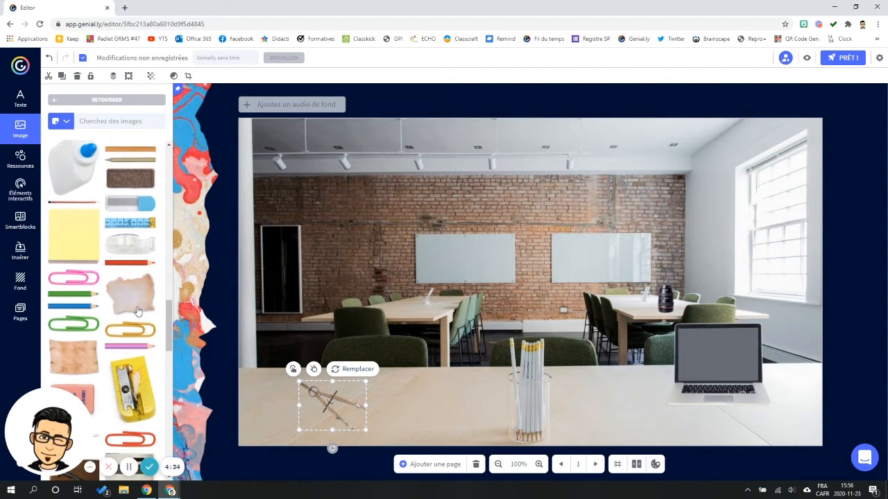
pyautogui.scroll(-2, 137, 312)
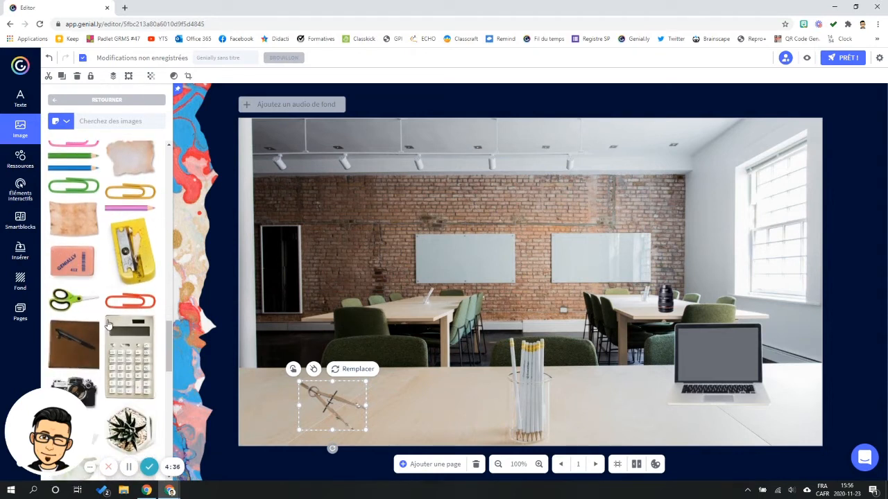
pyautogui.scroll(-5, 111, 319)
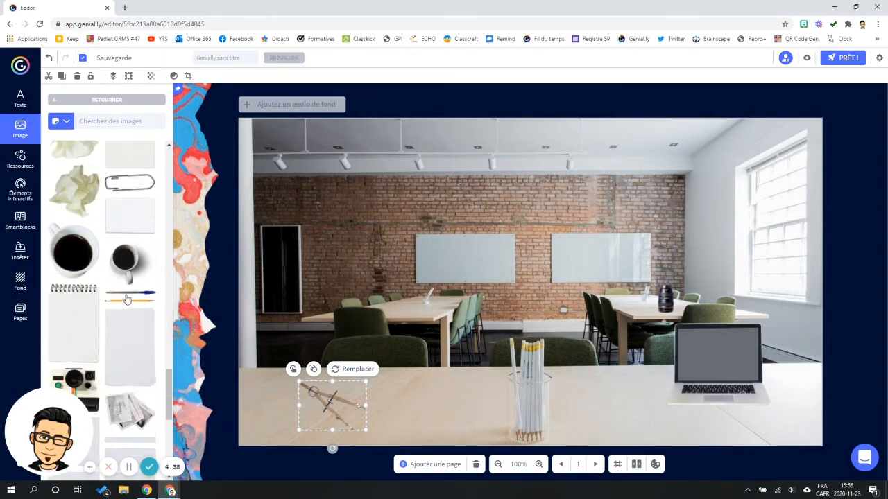
pyautogui.moveTo(82, 200); pyautogui.dragTo(434, 290)
pyautogui.moveTo(444, 251); pyautogui.dragTo(409, 302)
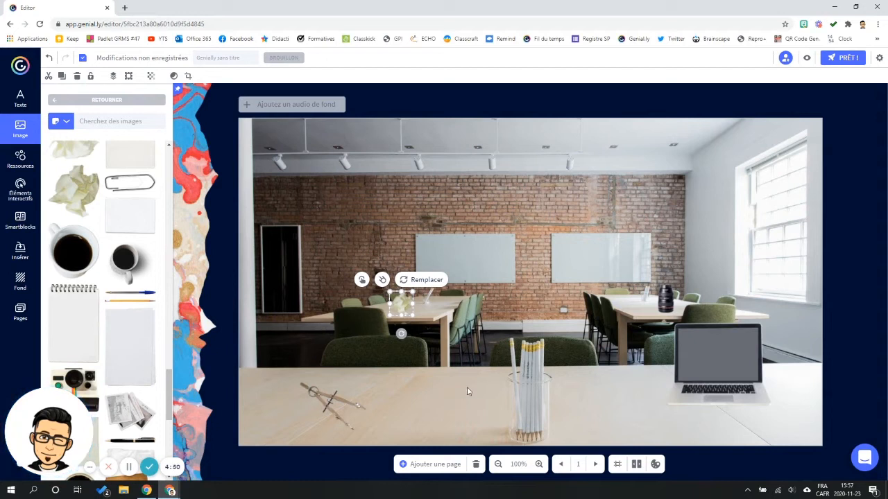
pyautogui.click(854, 294)
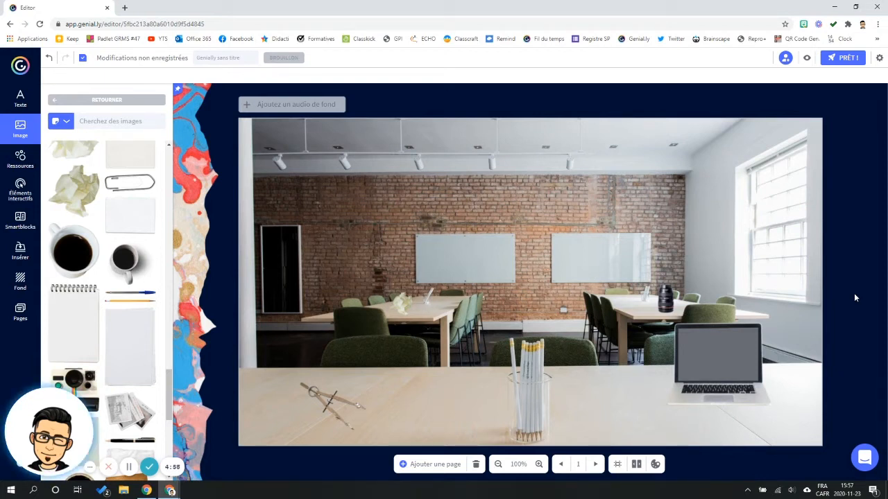
# Move the laptop group left along the front table and place a large grey circle over the scene's lower-right corner
pyautogui.moveTo(726, 383); pyautogui.dragTo(672, 382)
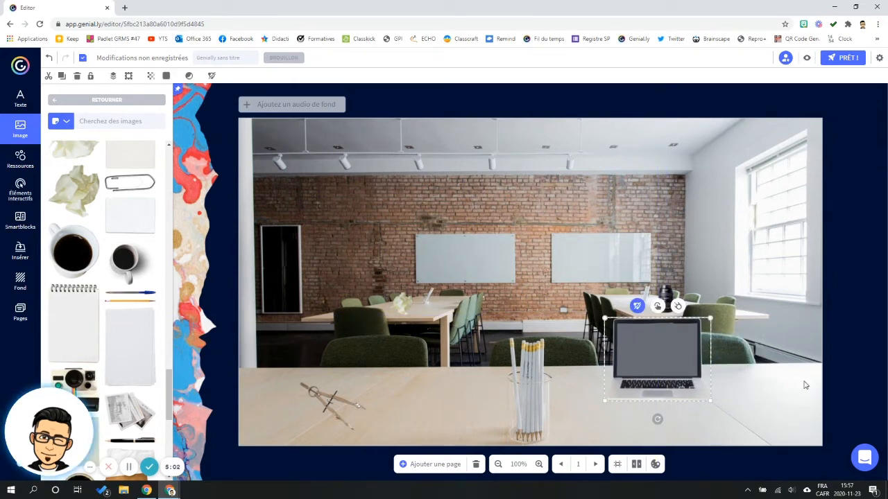
pyautogui.click(842, 368)
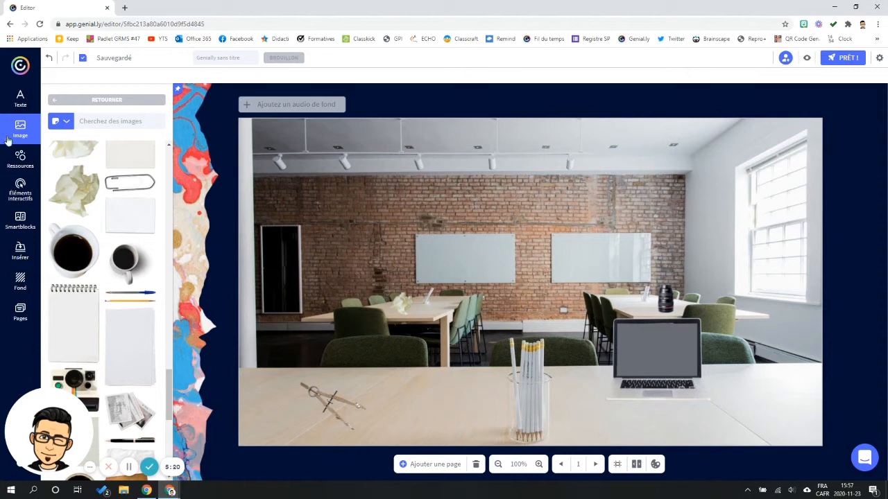
pyautogui.click(20, 158)
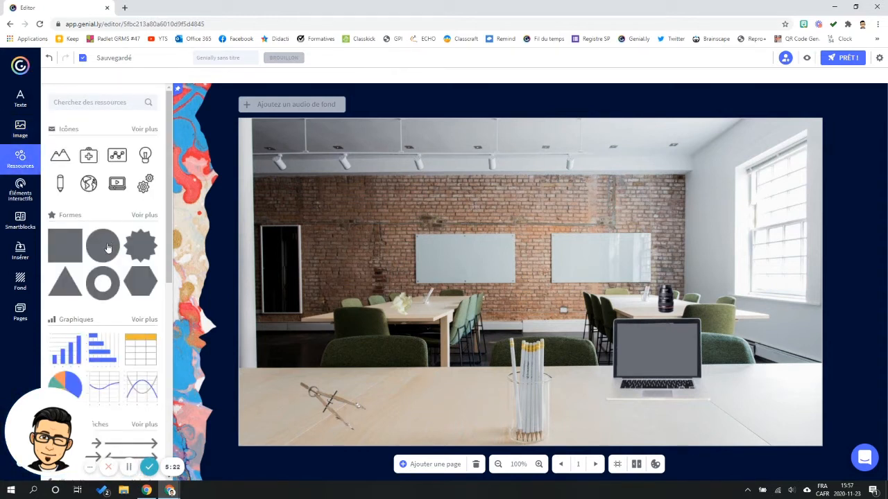
pyautogui.moveTo(108, 248); pyautogui.dragTo(816, 438)
pyautogui.moveTo(758, 393); pyautogui.dragTo(716, 381)
pyautogui.moveTo(769, 395); pyautogui.dragTo(792, 394)
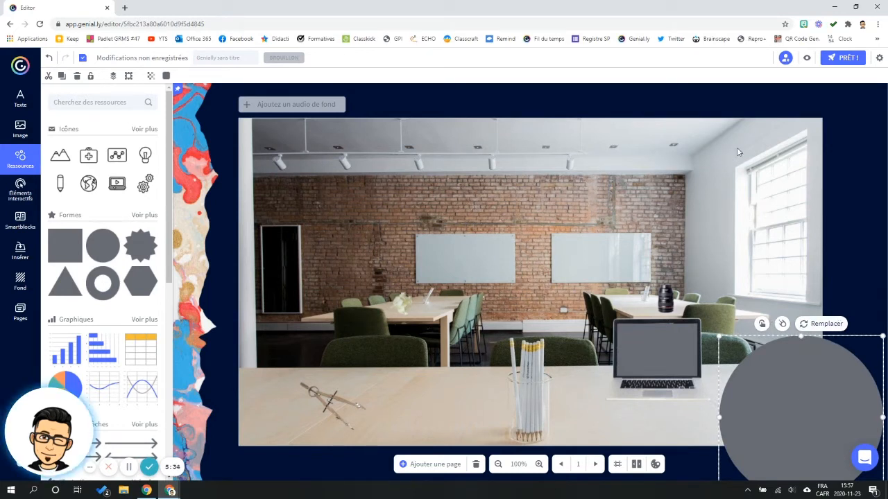
# Preview the scene, saving the genially under the name Breakout, and return to editing
pyautogui.click(808, 60)
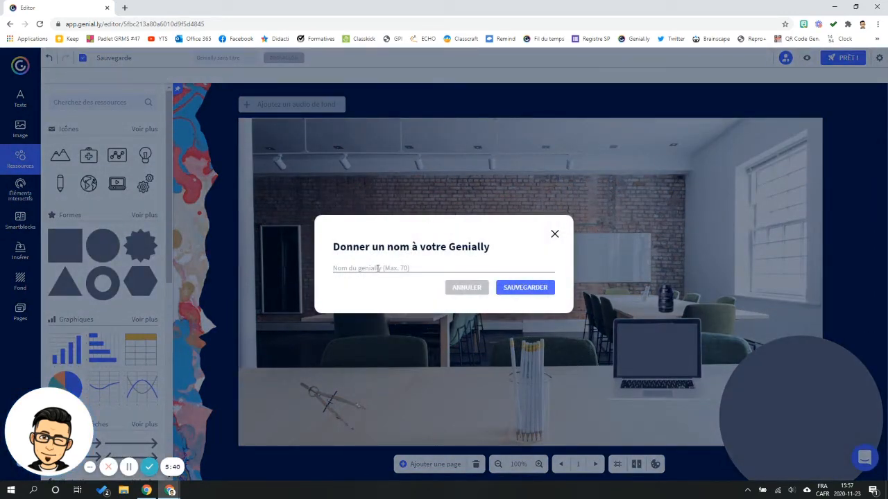
pyautogui.write('Breakout')
pyautogui.click(532, 292)
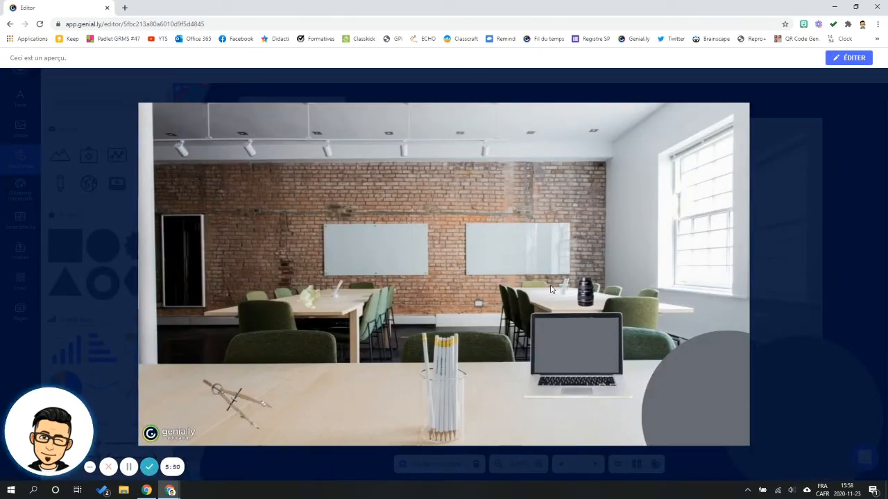
pyautogui.click(846, 60)
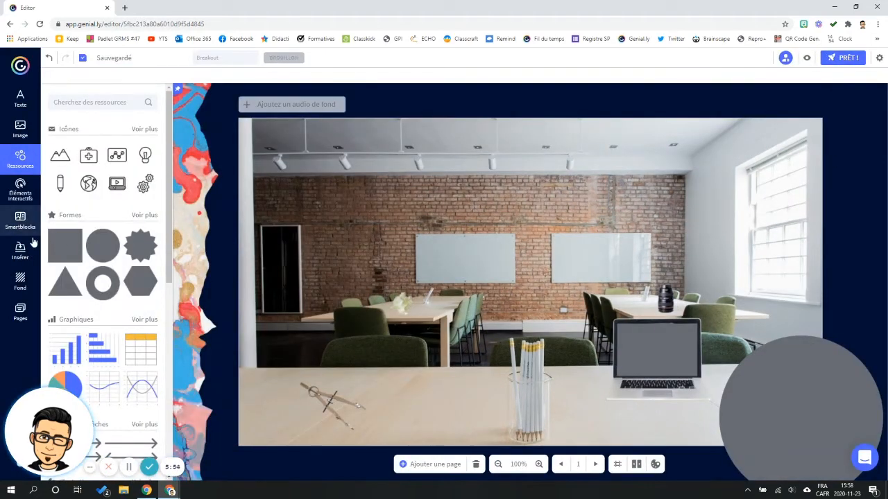
# Rename the first page as "intro 1" in the page list
pyautogui.click(19, 316)
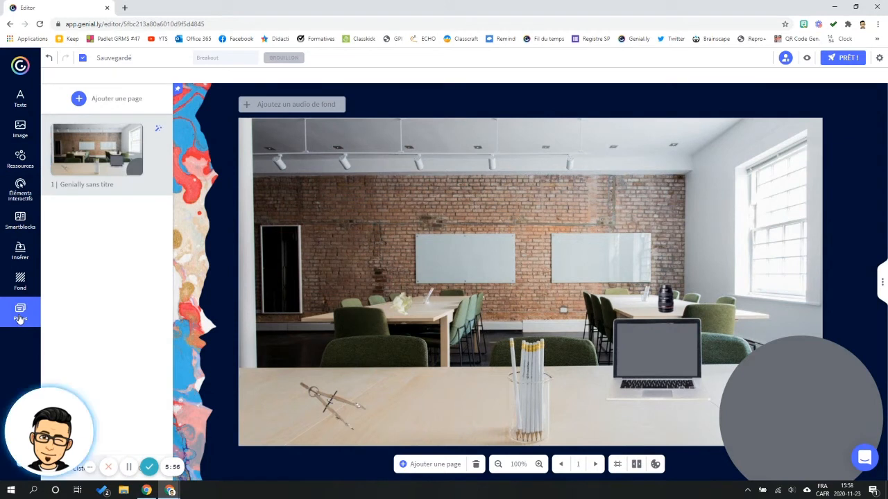
pyautogui.click(118, 185)
pyautogui.moveTo(118, 185); pyautogui.dragTo(36, 196)
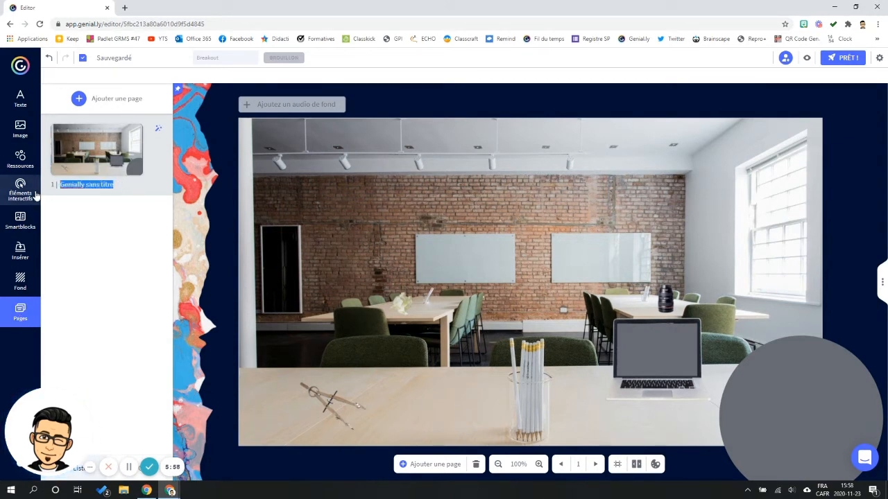
pyautogui.write('intro 1')
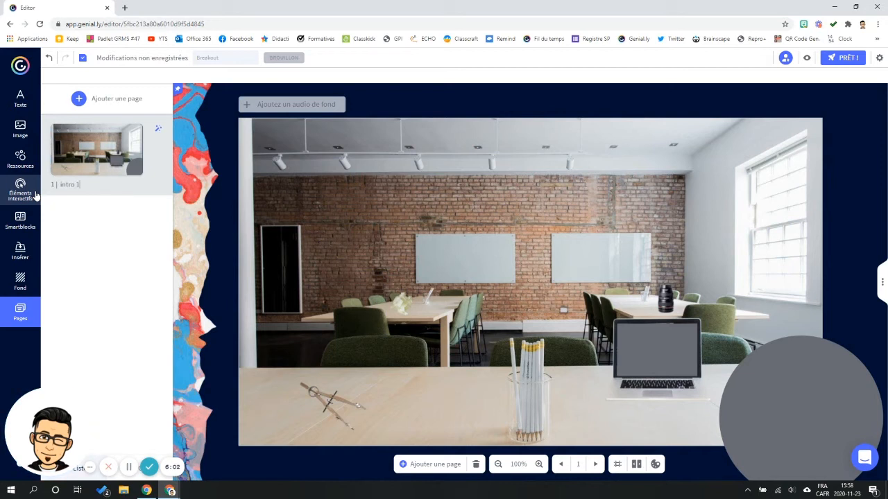
pyautogui.click(108, 257)
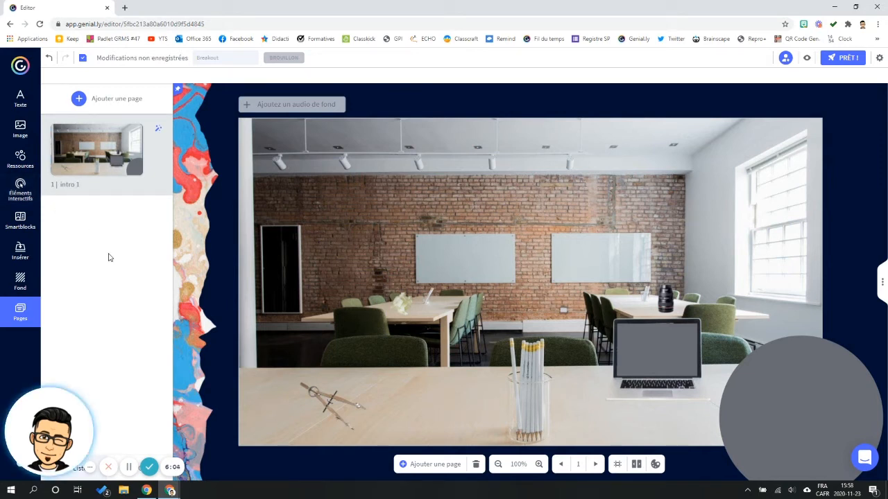
# Duplicate the intro 1 page and rename the copy as "intro 2"
pyautogui.click(122, 136)
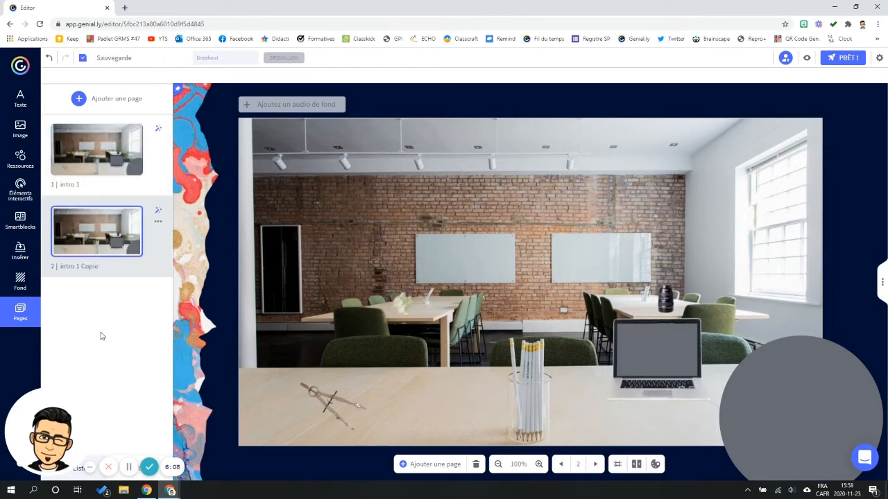
pyautogui.click(111, 267)
pyautogui.press('BackSpace')
pyautogui.press('BackSpace')
pyautogui.press('BackSpace')
pyautogui.press('BackSpace')
pyautogui.press('BackSpace')
pyautogui.press('BackSpace')
pyautogui.write('2')
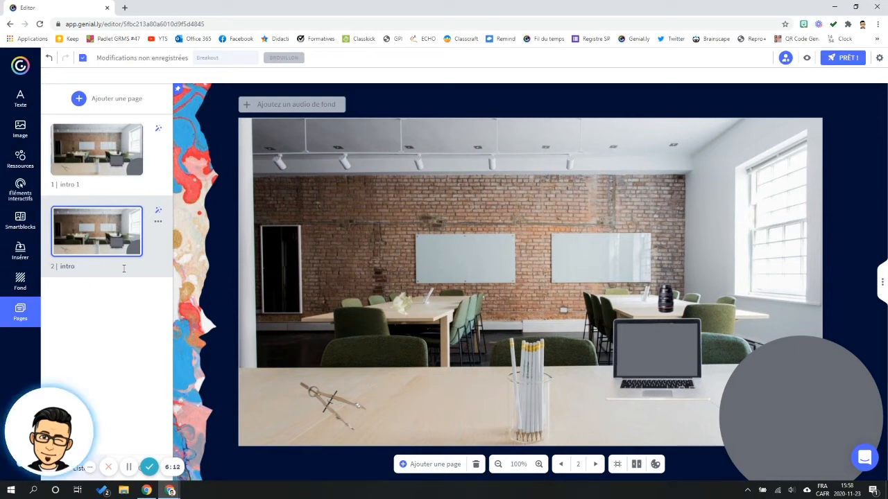
pyautogui.click(80, 321)
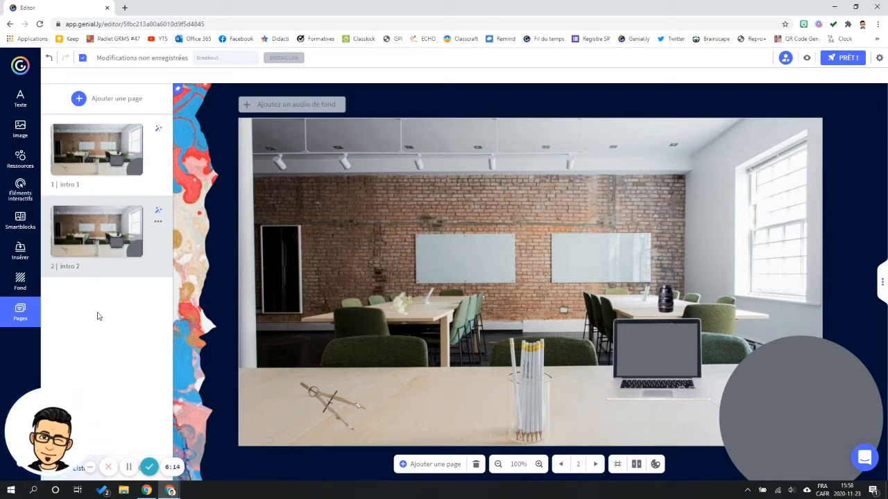
# On the intro 1 page, add a square shape and stretch it to cover the whole classroom scene
pyautogui.click(86, 162)
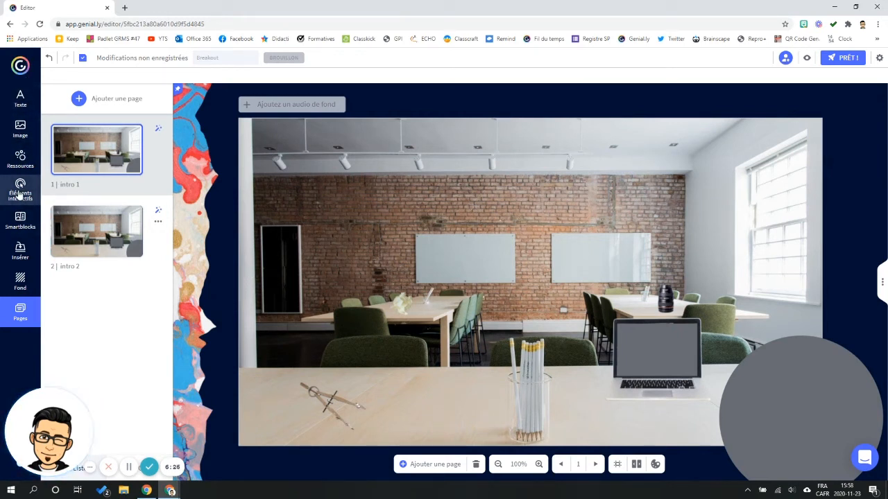
pyautogui.click(20, 158)
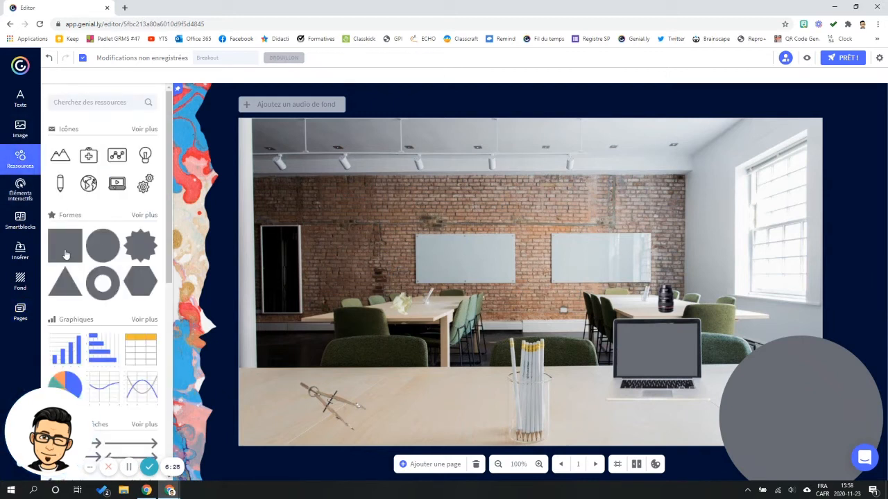
pyautogui.moveTo(253, 137); pyautogui.dragTo(253, 137)
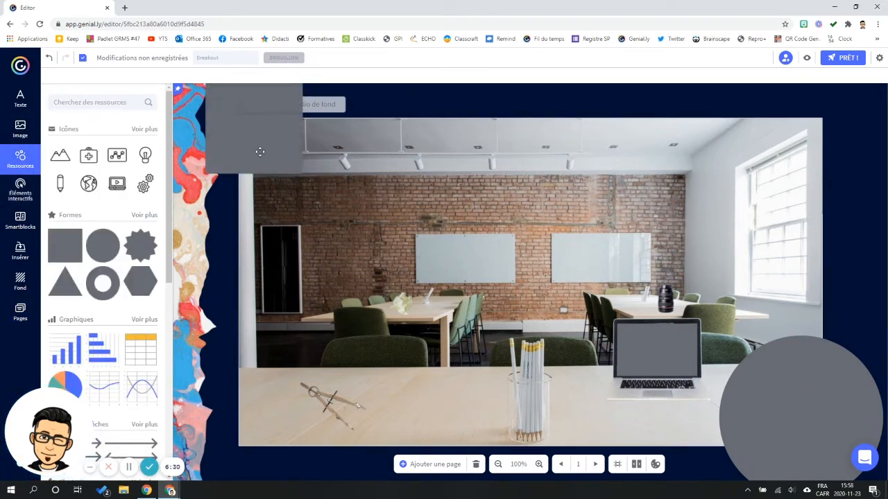
pyautogui.moveTo(301, 169); pyautogui.dragTo(695, 398)
pyautogui.moveTo(479, 164); pyautogui.dragTo(511, 201)
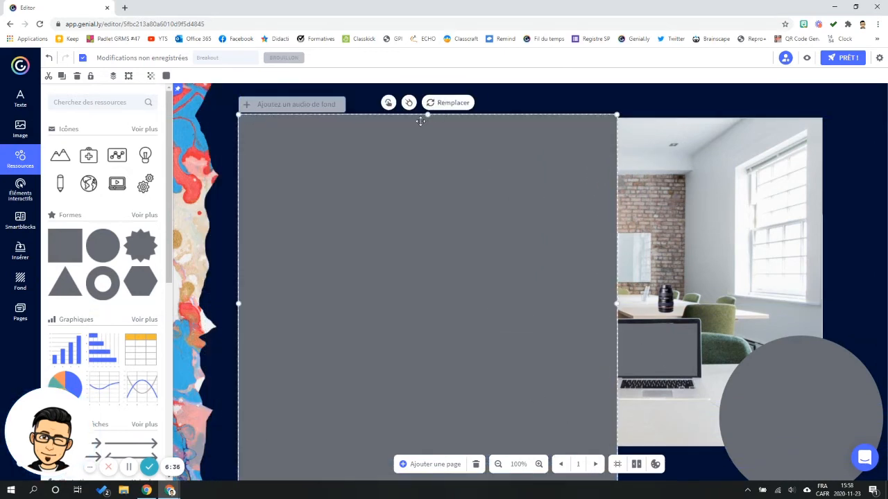
pyautogui.moveTo(427, 123); pyautogui.dragTo(421, 182)
pyautogui.moveTo(615, 281); pyautogui.dragTo(823, 287)
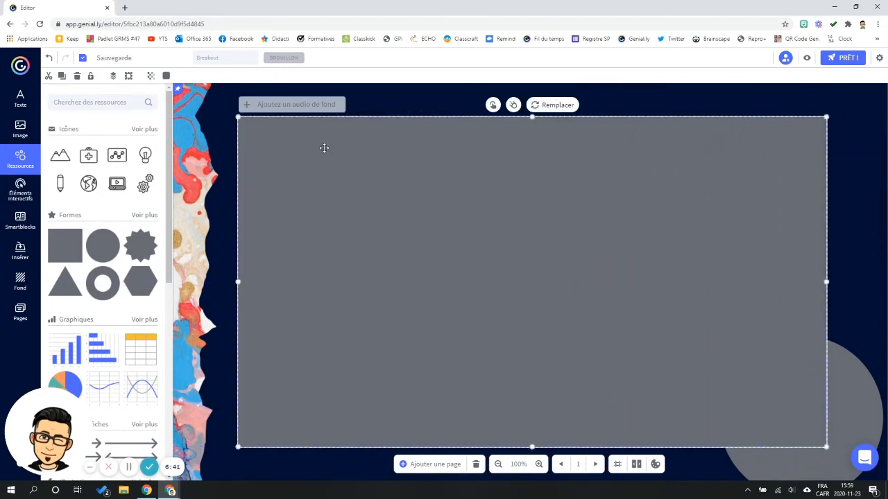
# Fill the covering rectangle with black #000000 and lower its opacity to 75
pyautogui.click(167, 76)
pyautogui.click(172, 111)
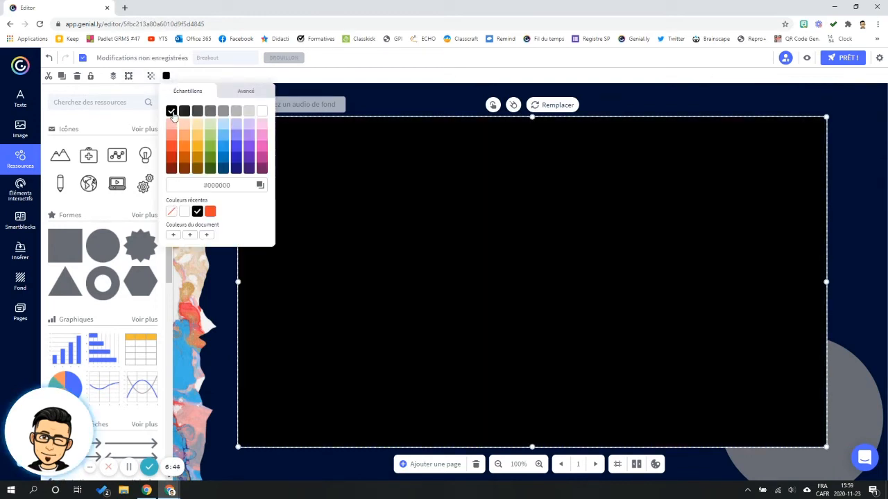
pyautogui.click(152, 78)
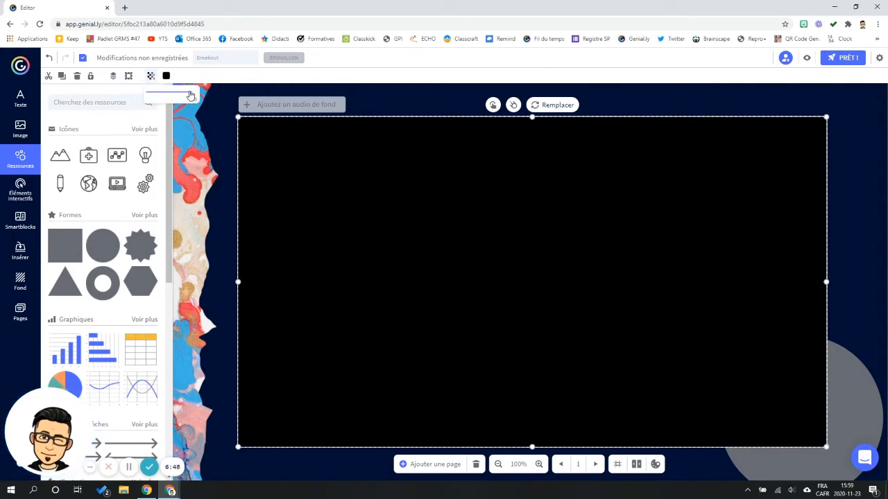
pyautogui.moveTo(192, 92)
pyautogui.mouseDown()
pyautogui.moveTo(177, 95)
pyautogui.moveTo(185, 96)
pyautogui.mouseUp()
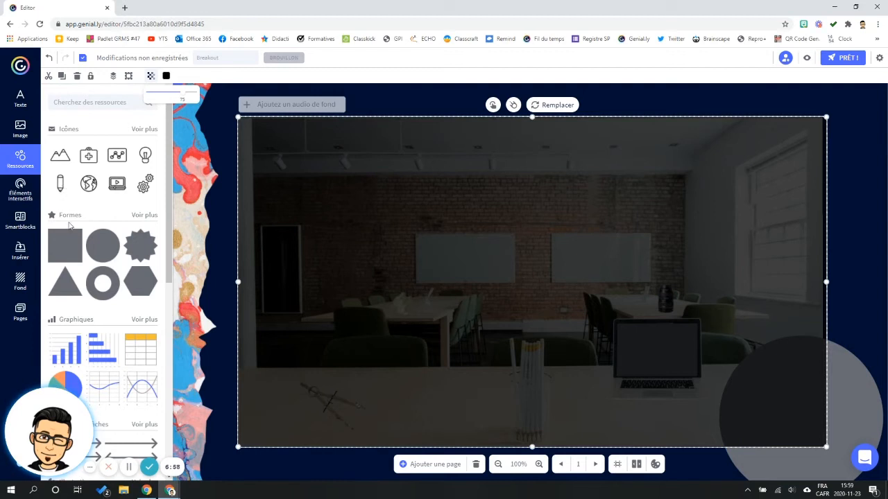
# Add the script-style "Awesome title" text block to the upper part of the scene and colour its text white #FFFFFF
pyautogui.click(20, 100)
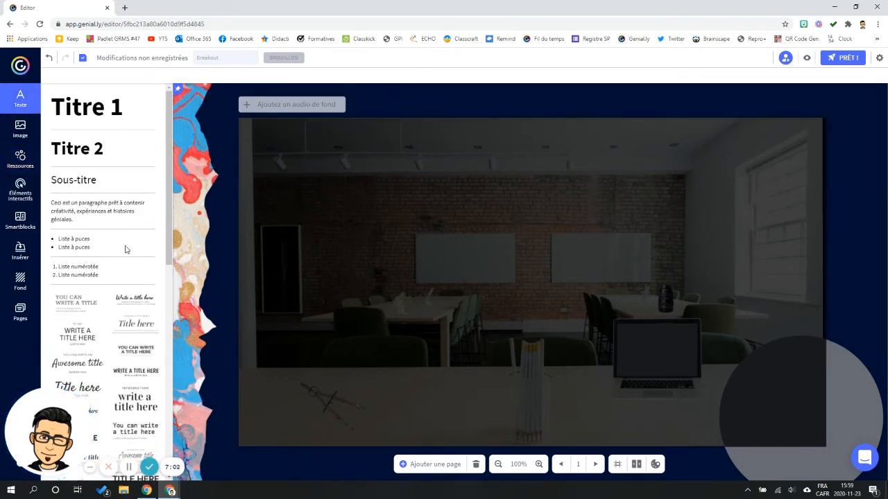
pyautogui.scroll(-1, 101, 384)
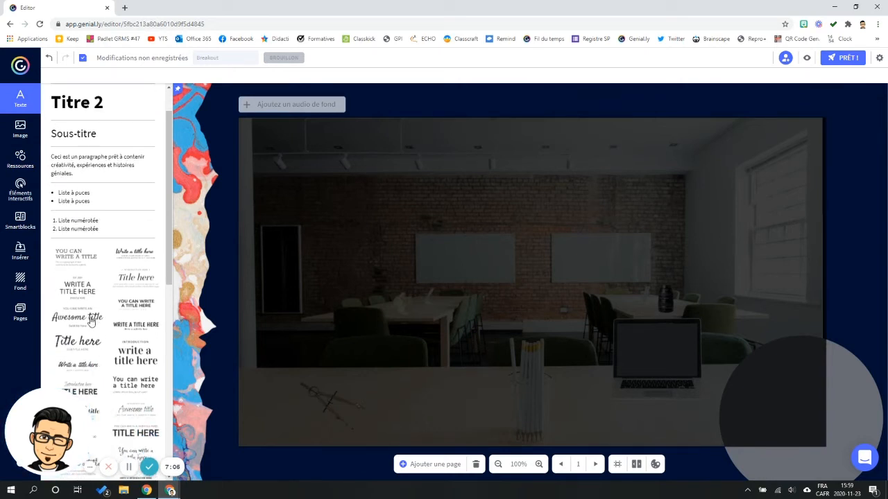
pyautogui.moveTo(243, 285); pyautogui.dragTo(481, 218)
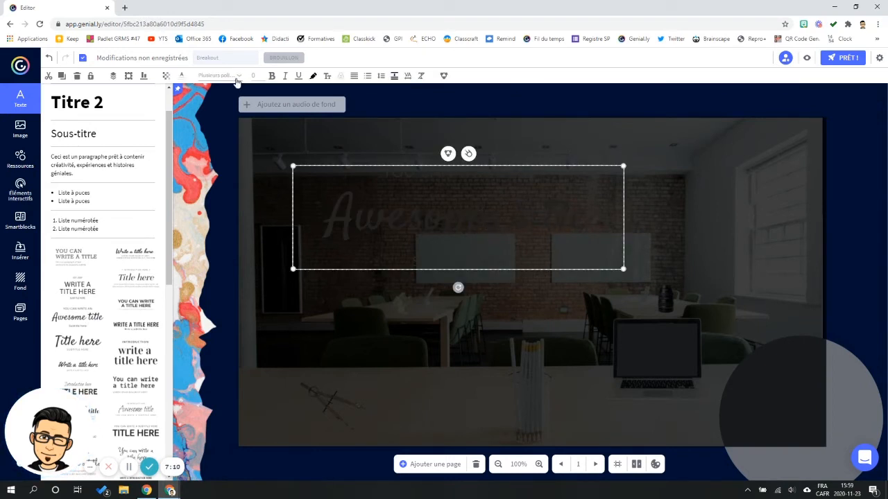
pyautogui.click(184, 76)
pyautogui.click(277, 112)
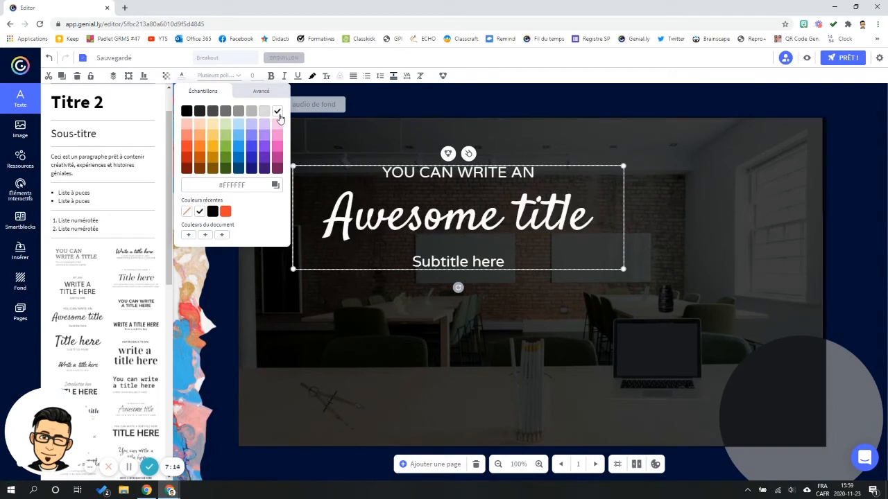
# Replace the "Awesome title" text with "Mystère dans la classe"
pyautogui.click(471, 226)
pyautogui.click(482, 220)
pyautogui.moveTo(584, 216); pyautogui.dragTo(286, 206)
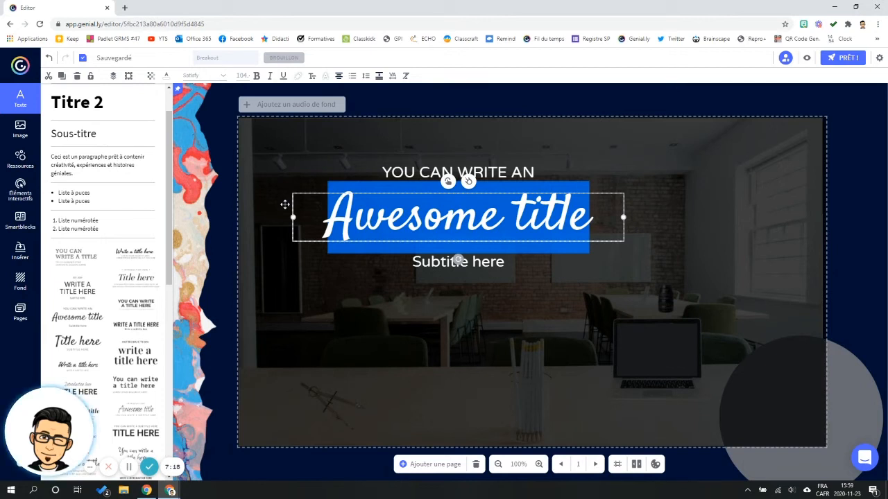
pyautogui.write('Mystère dans la classe')
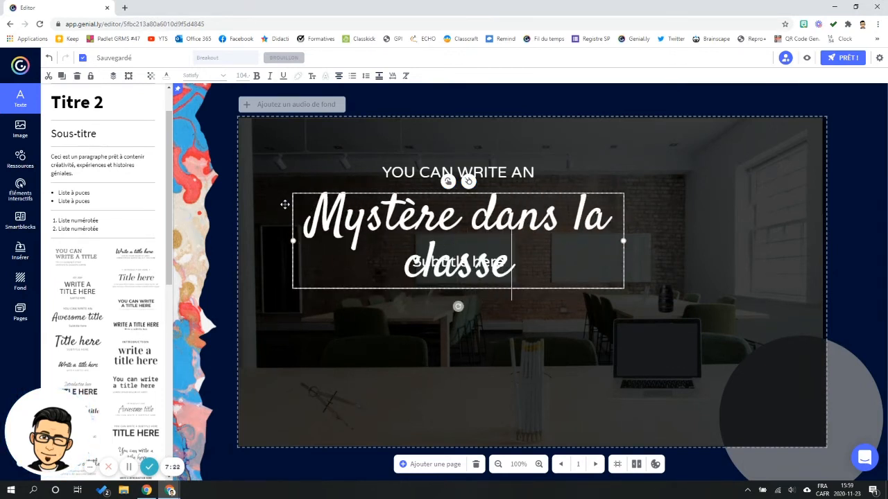
# Delete the "YOU CAN WRITE AN" line above the title and the "Subtitle here" line overlapping it
pyautogui.click(517, 172)
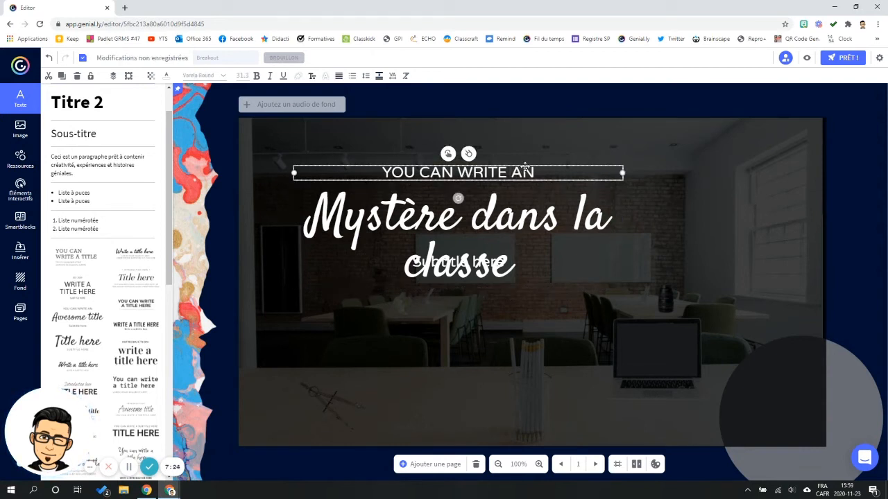
pyautogui.press('Delete')
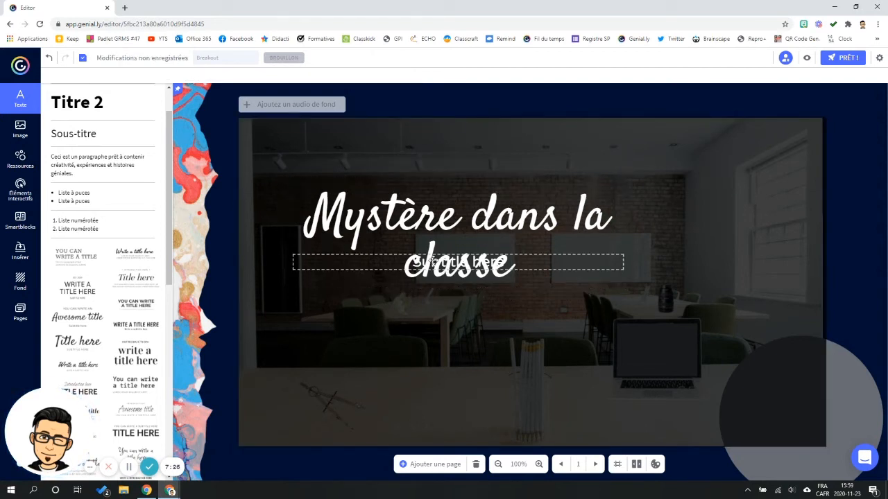
pyautogui.click(431, 261)
pyautogui.click(505, 262)
pyautogui.moveTo(511, 255); pyautogui.dragTo(578, 276)
pyautogui.press('Delete')
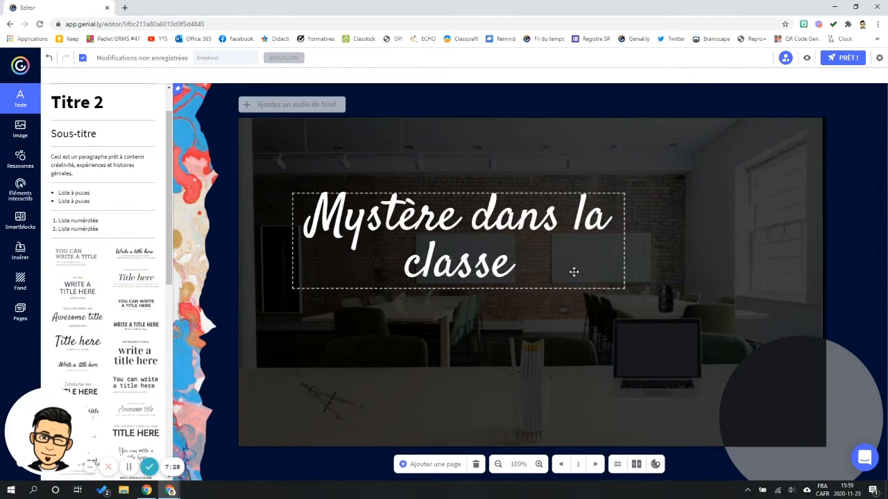
# Break the title so that "la classe" starts the second line, and move the text block to the centre of the scene
pyautogui.click(568, 218)
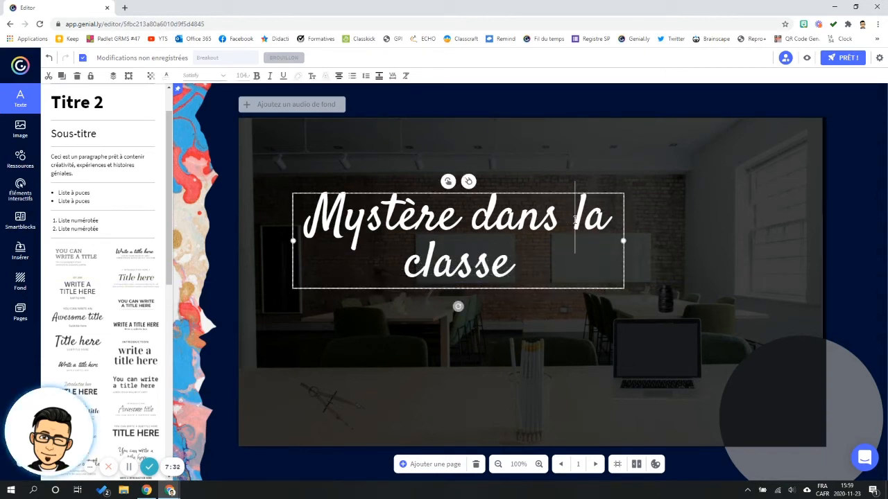
pyautogui.click(575, 221)
pyautogui.press('Return')
pyautogui.moveTo(506, 197); pyautogui.dragTo(589, 225)
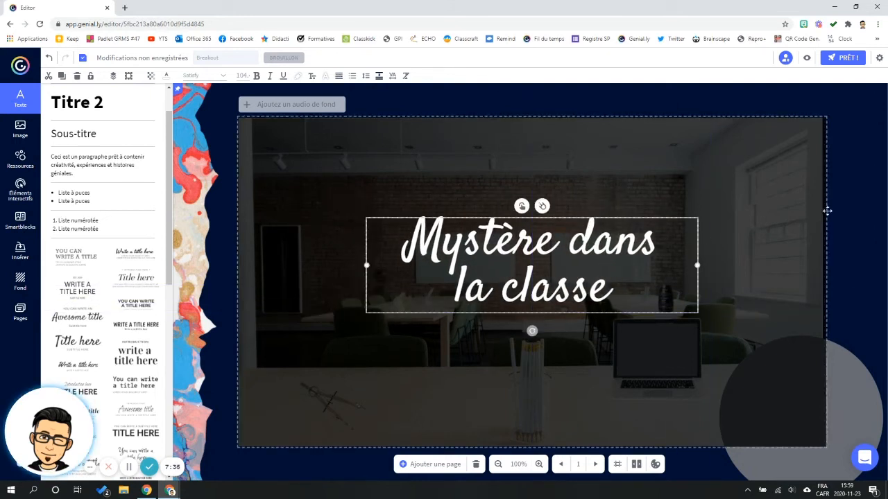
pyautogui.click(856, 159)
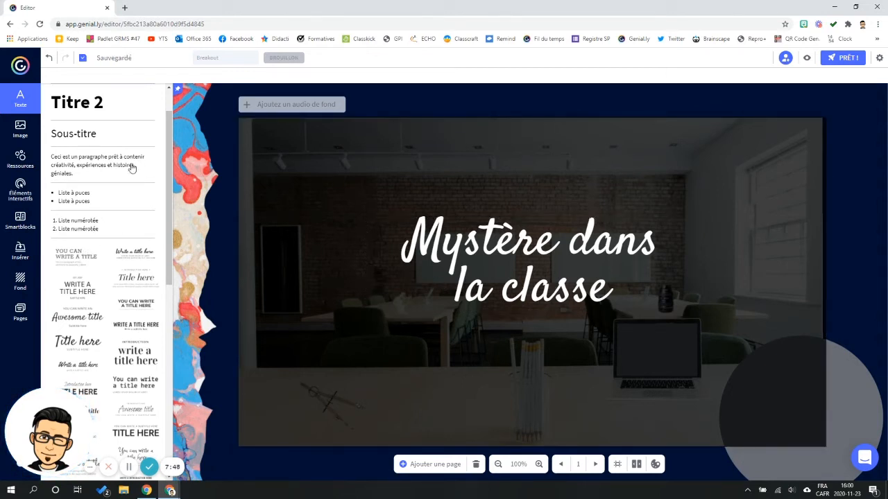
# Add an invisible interactive area stretched over the whole classroom scene, and check the page in the preview
pyautogui.click(26, 188)
pyautogui.scroll(-2, 105, 197)
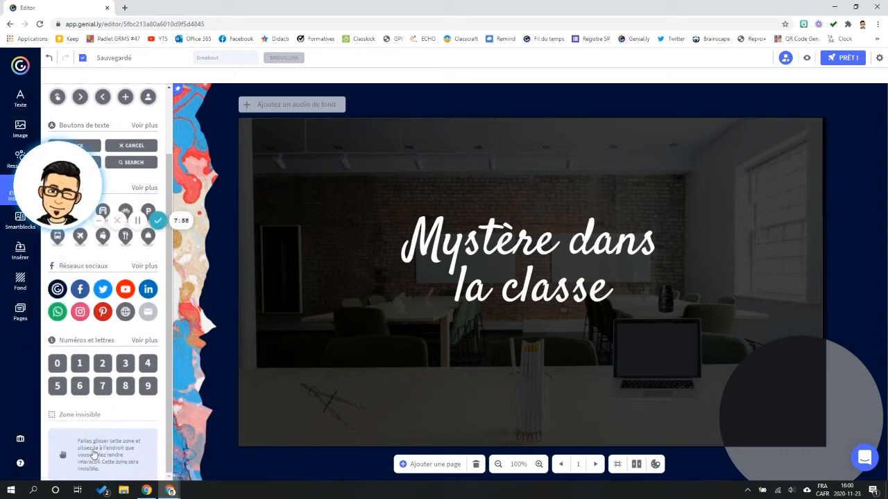
pyautogui.moveTo(107, 442); pyautogui.dragTo(331, 238)
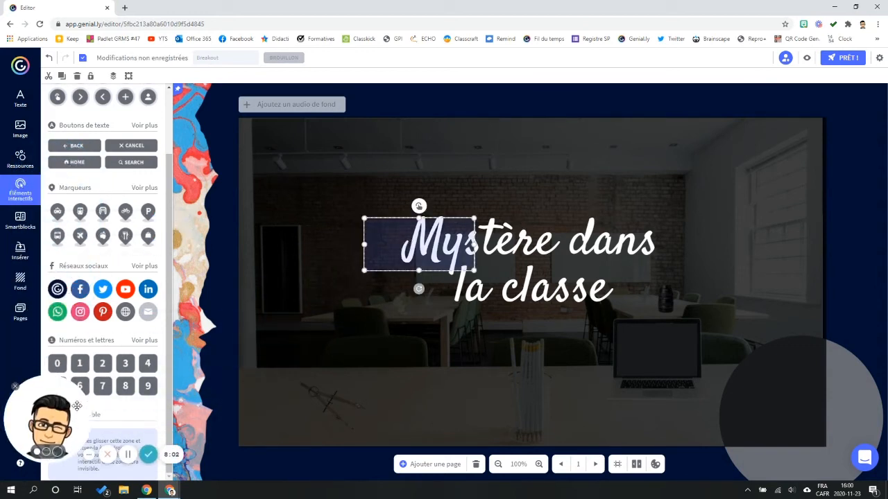
pyautogui.moveTo(397, 249); pyautogui.dragTo(269, 149)
pyautogui.moveTo(347, 168); pyautogui.dragTo(826, 416)
pyautogui.moveTo(531, 414); pyautogui.dragTo(536, 450)
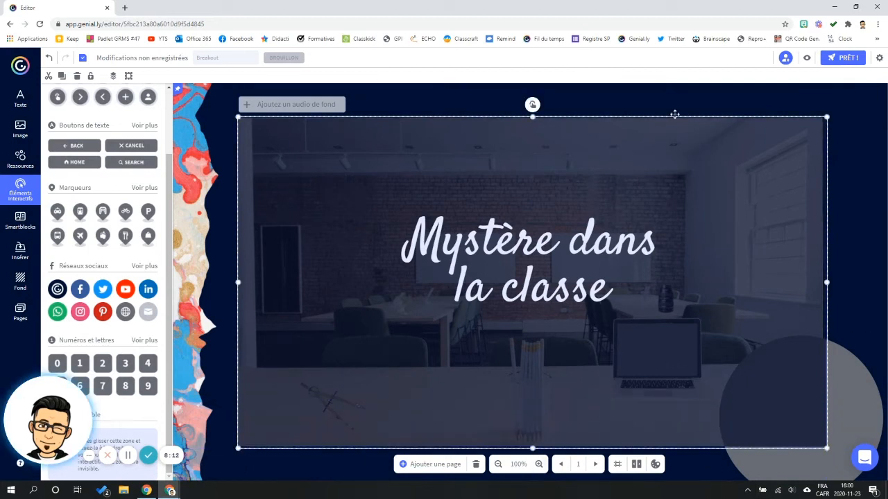
pyautogui.click(807, 58)
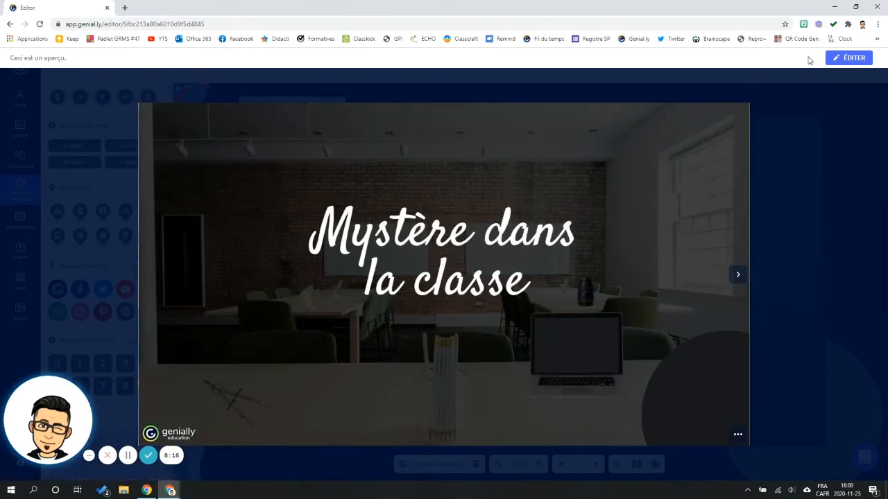
pyautogui.click(849, 59)
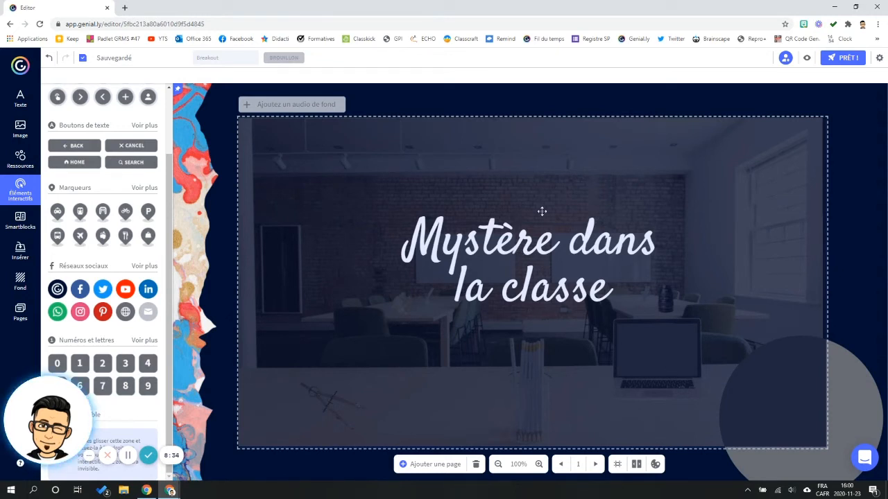
# Give the invisible area a go-to-page interactivity that leads to the intro 2 page, and save it
pyautogui.click(503, 188)
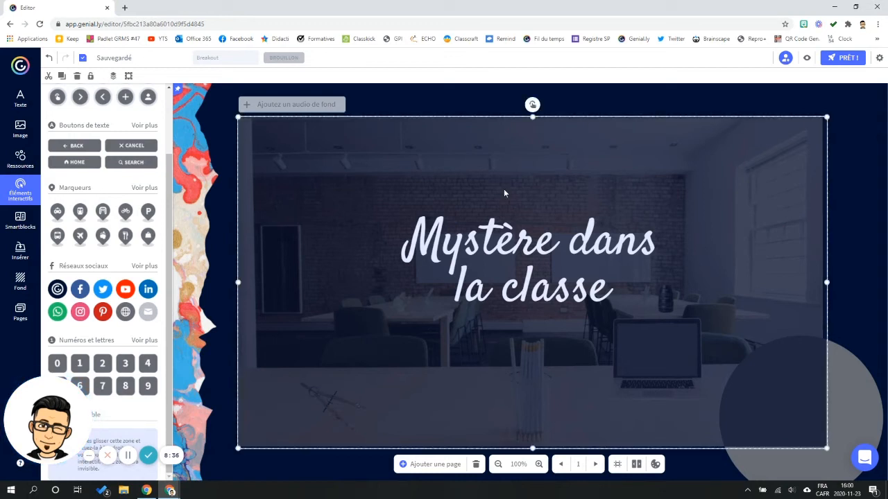
pyautogui.click(532, 105)
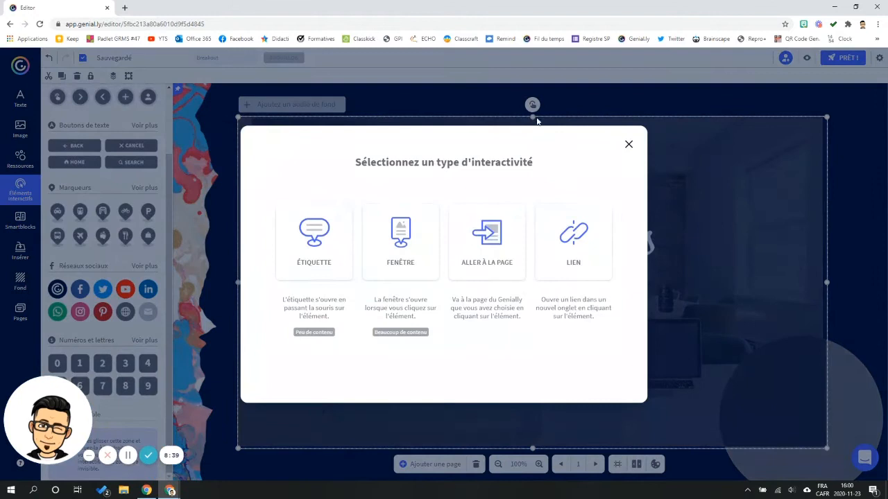
pyautogui.click(507, 251)
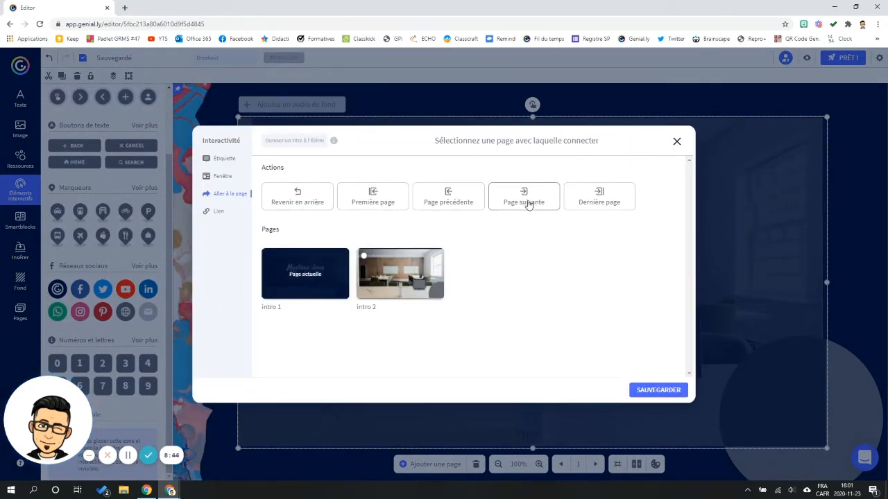
pyautogui.click(395, 270)
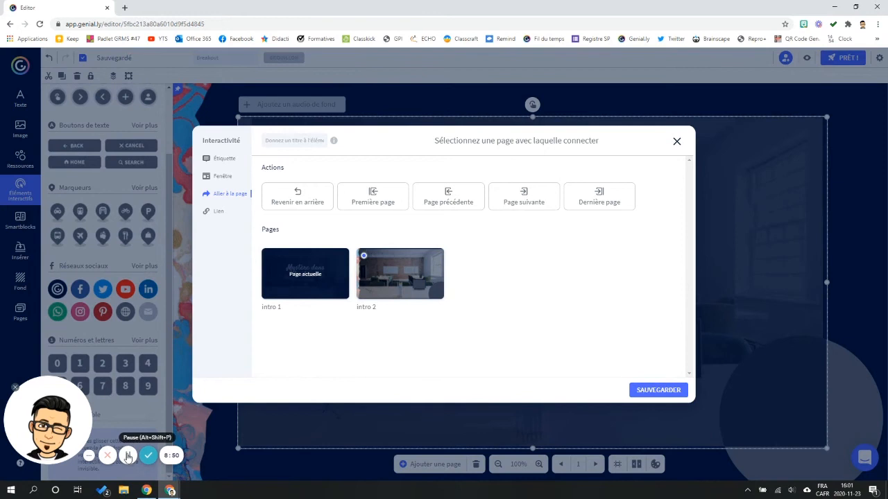
pyautogui.click(649, 392)
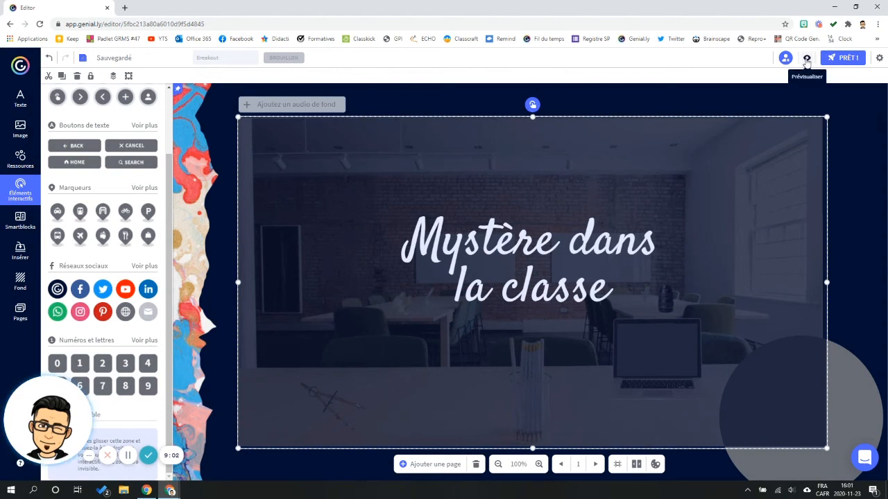
# Preview the presentation, advance from the title page to intro 2, and return to editing
pyautogui.click(807, 59)
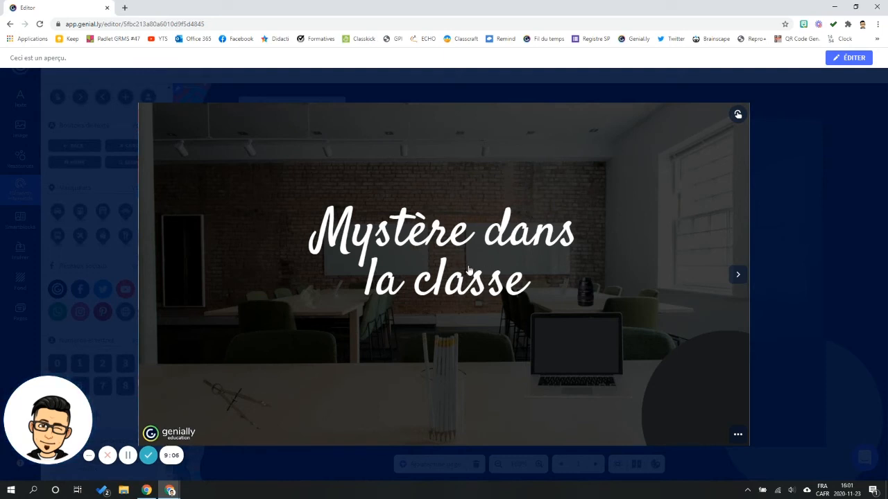
pyautogui.press('Right')
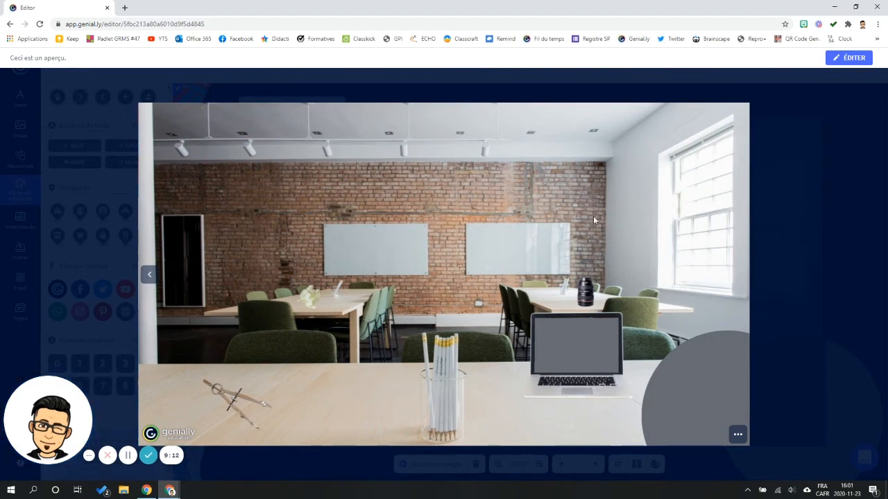
pyautogui.click(849, 58)
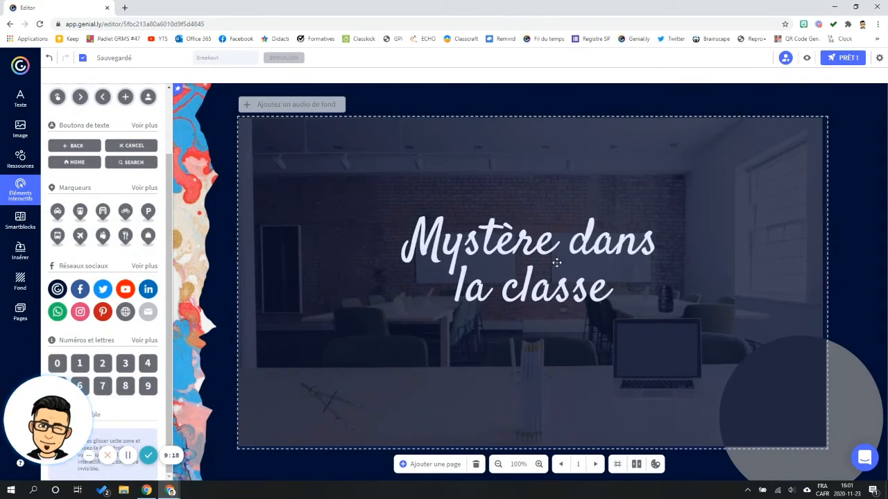
# Set the vertical page transition to "Aucun", apply it to all pages, and check the presentation in the preview
pyautogui.click(672, 176)
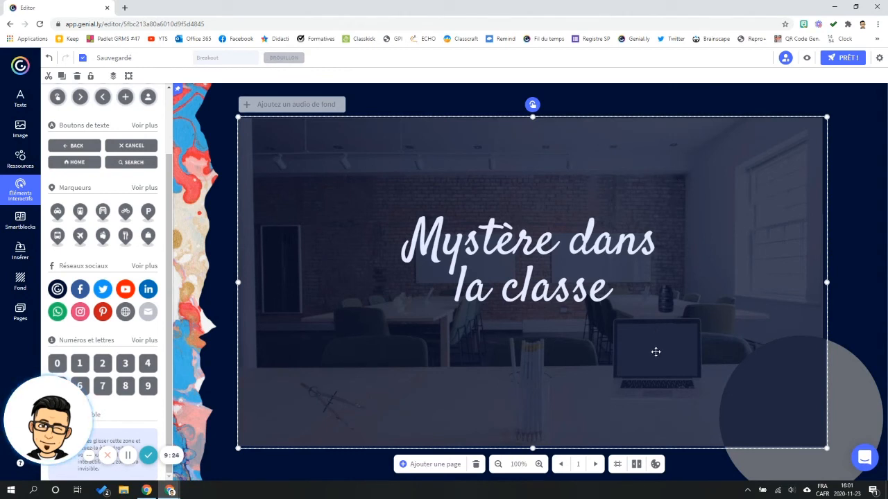
pyautogui.click(638, 467)
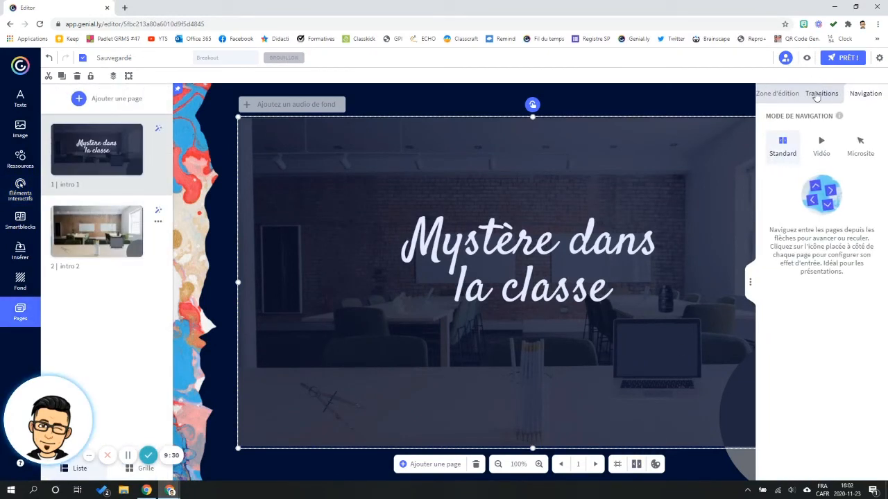
pyautogui.click(817, 96)
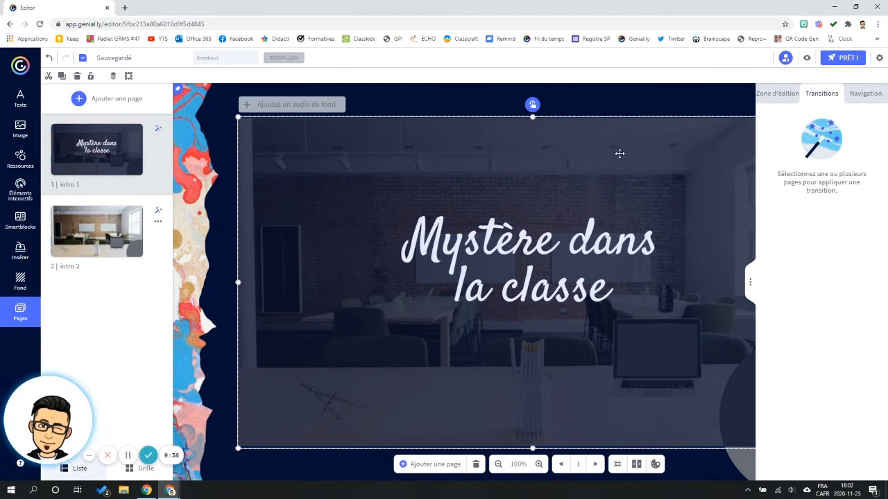
pyautogui.click(105, 157)
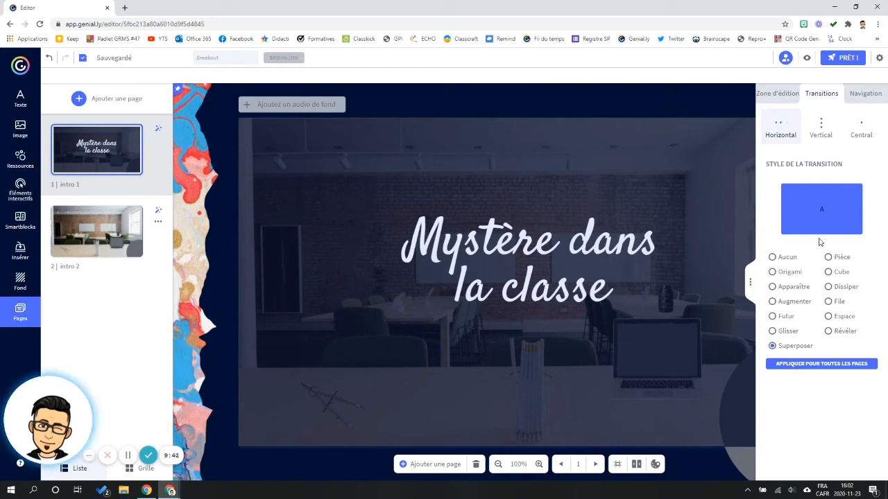
pyautogui.click(859, 127)
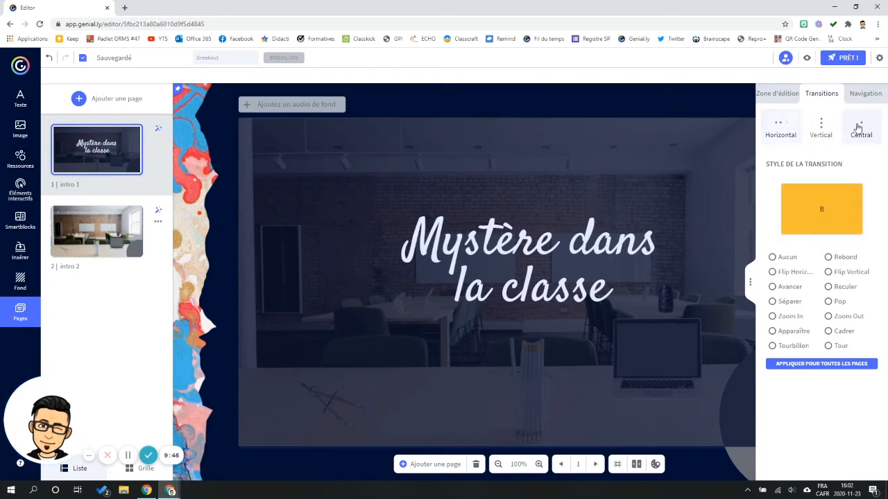
pyautogui.click(834, 129)
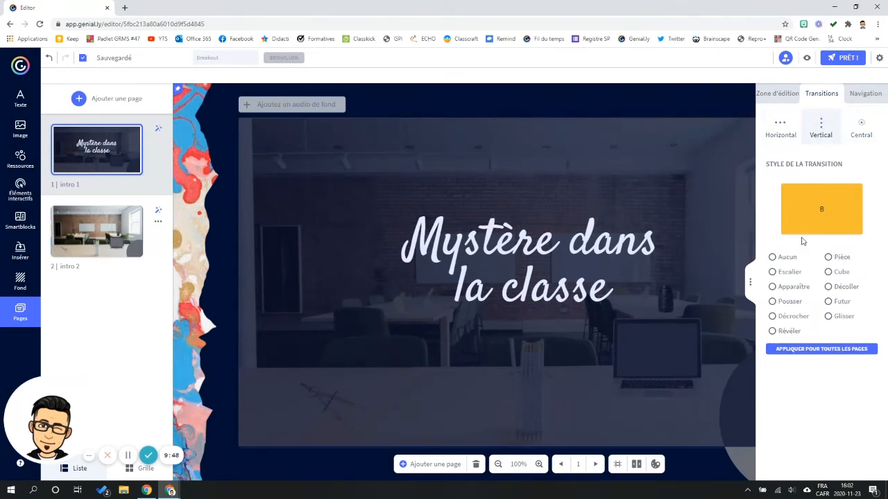
pyautogui.click(773, 258)
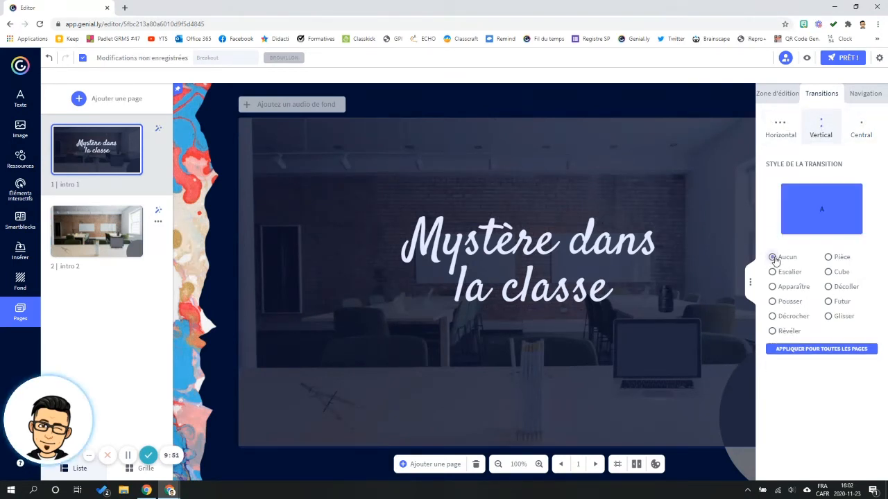
pyautogui.click(824, 353)
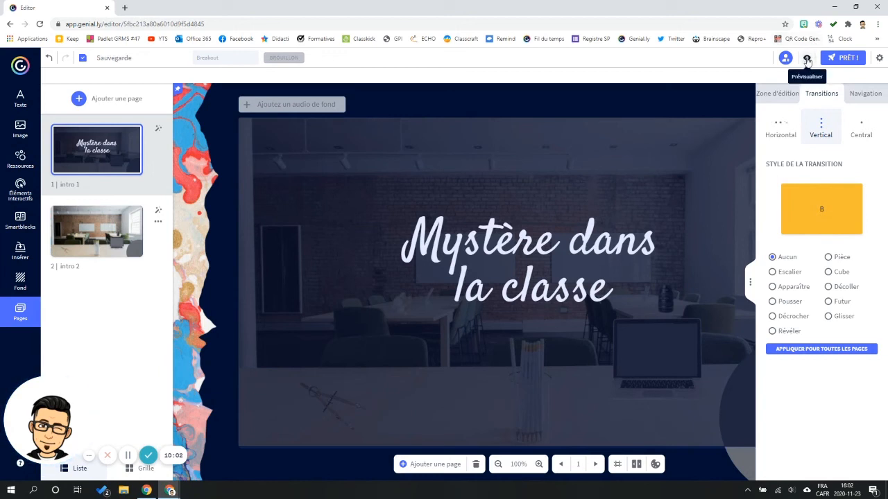
pyautogui.click(806, 59)
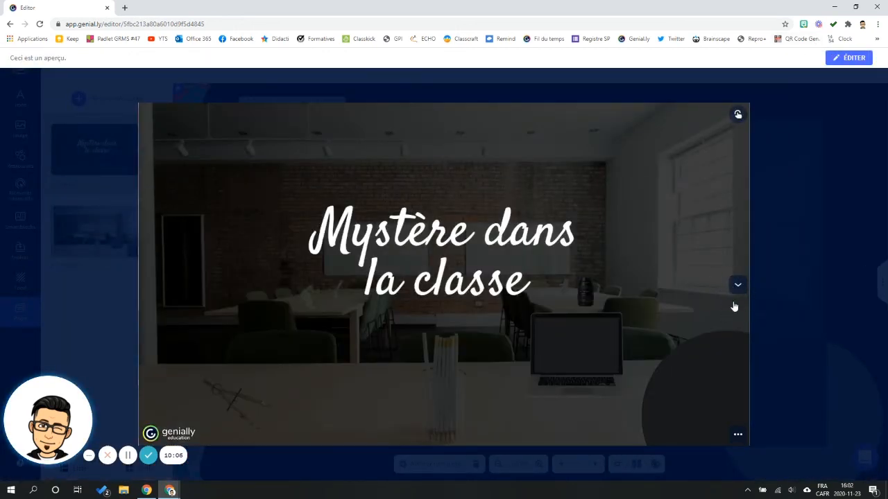
pyautogui.click(849, 58)
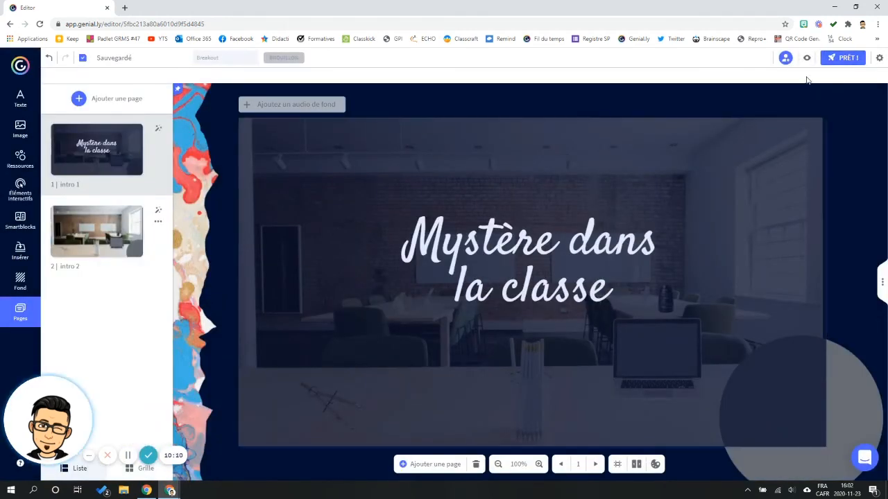
# Change the presentation's navigation mode to Microsite
pyautogui.click(638, 464)
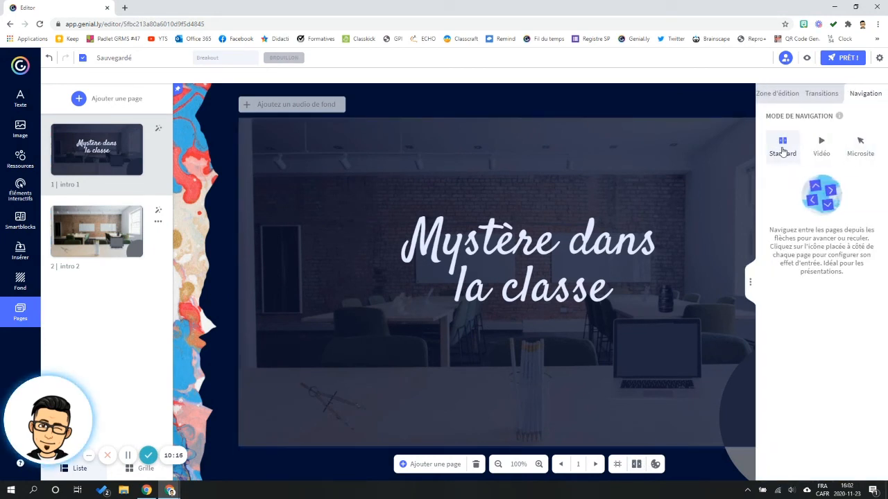
pyautogui.click(862, 148)
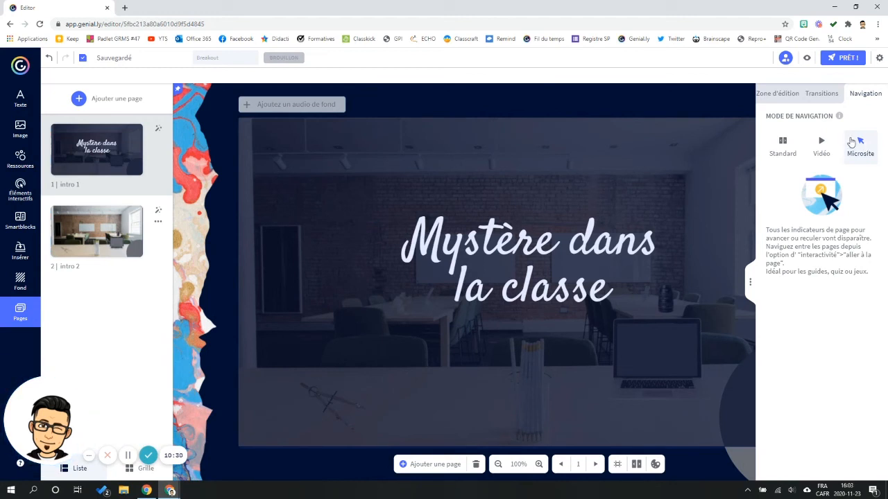
pyautogui.click(729, 95)
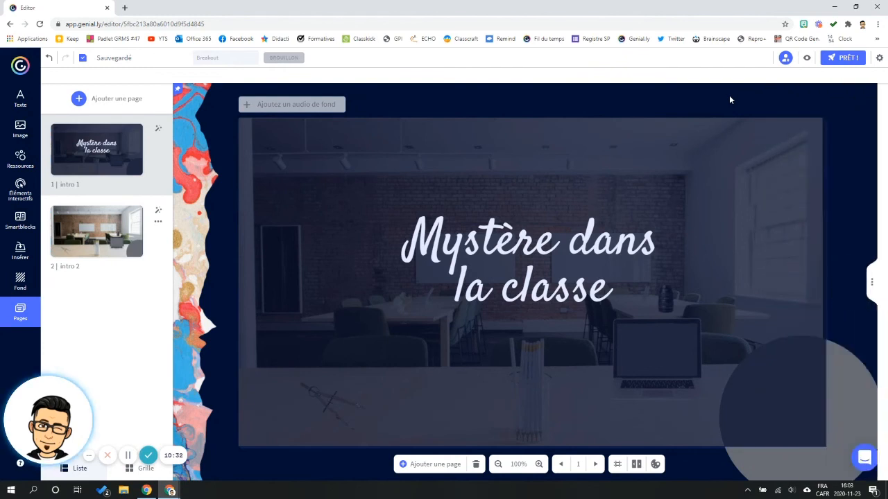
# Preview the title page in Microsite mode, try its interactivity indicator, and return to editing
pyautogui.click(807, 59)
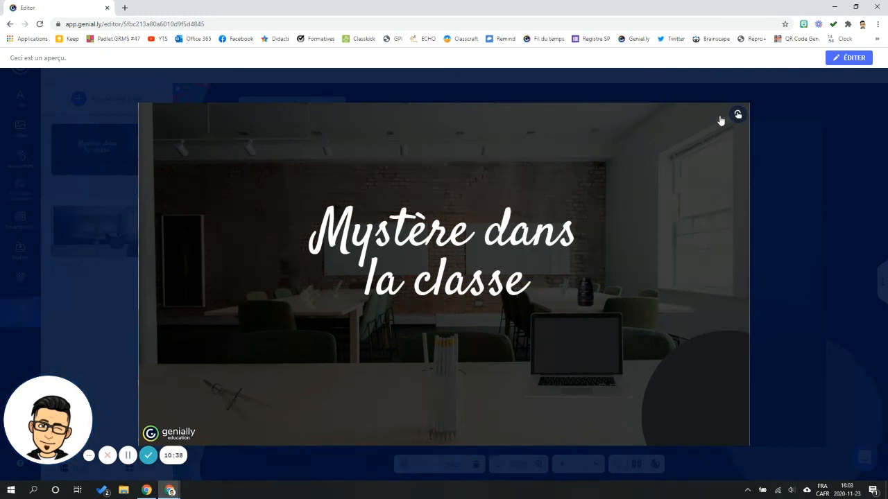
pyautogui.click(738, 119)
pyautogui.click(848, 58)
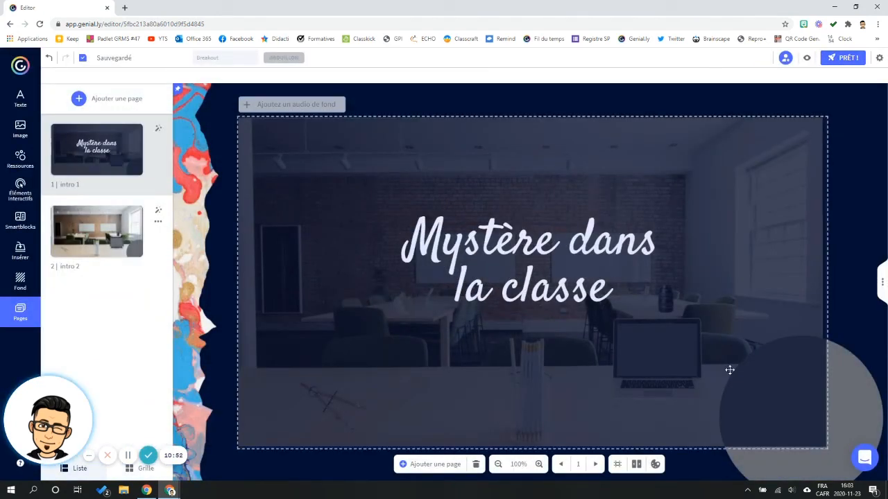
# Turn off the interactivity indicator (Indicateur d'interactivité) in the presentation's viewing options and close the settings
pyautogui.click(879, 59)
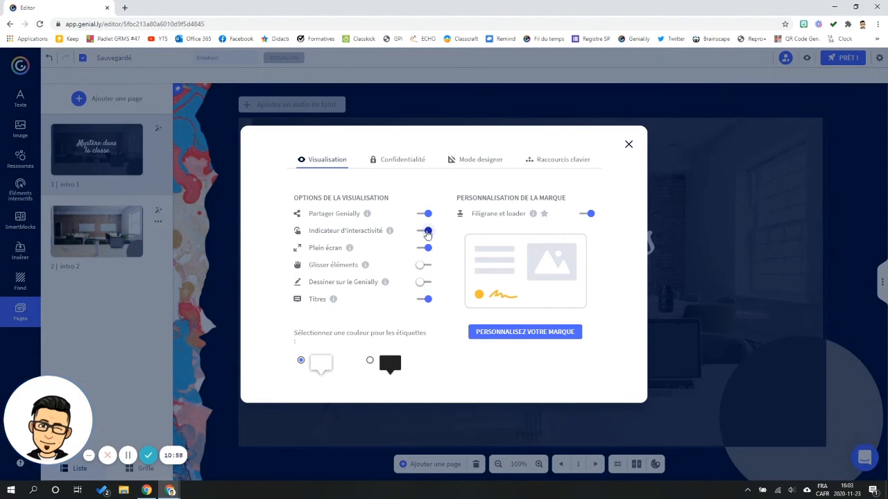
pyautogui.click(428, 233)
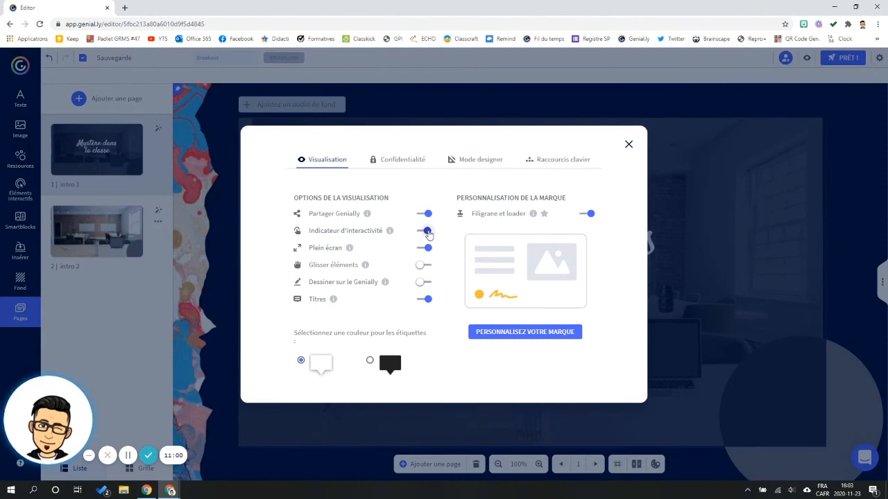
pyautogui.moveTo(548, 288)
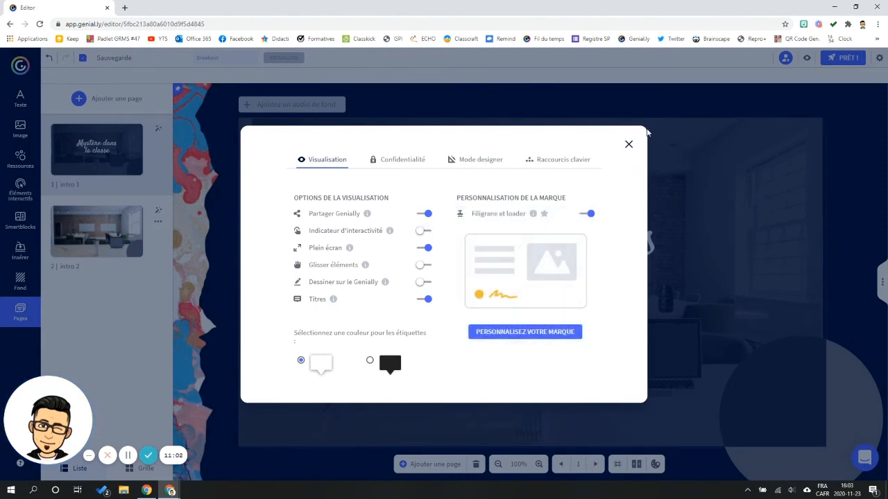
pyautogui.click(629, 144)
# Preview the title page without the indicator, advance through its invisible area to intro 2, and return to editing
pyautogui.click(806, 58)
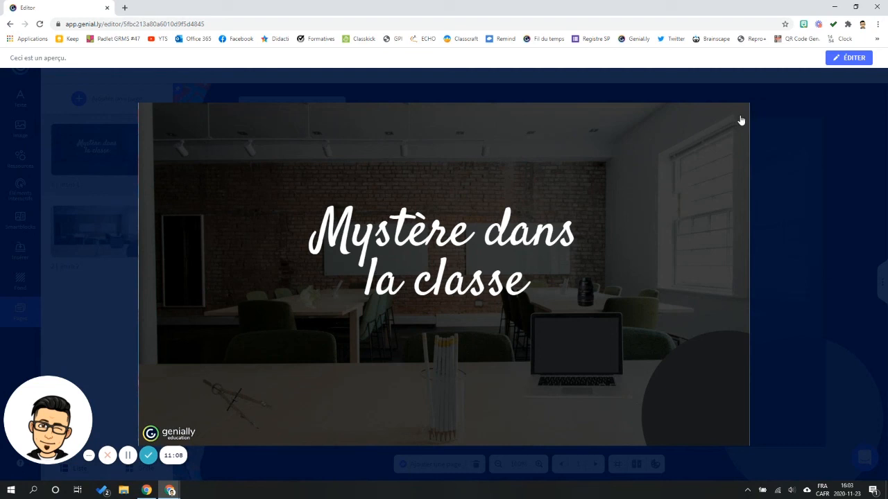
pyautogui.click(462, 284)
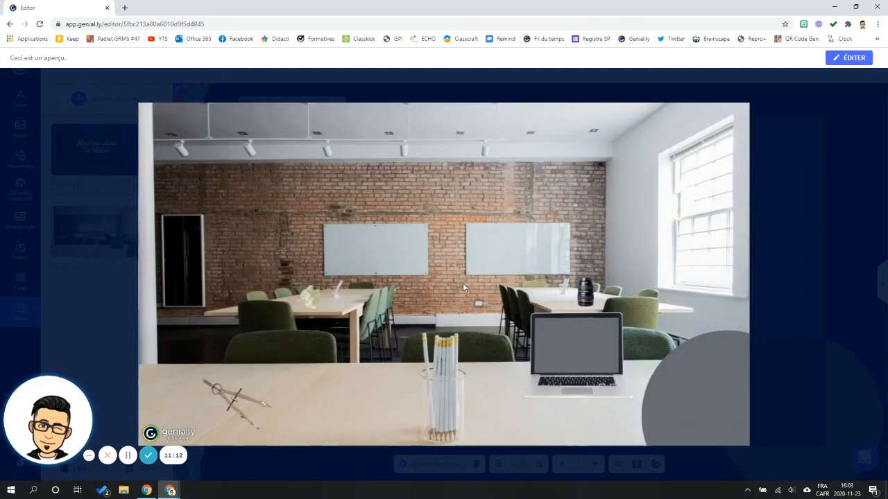
pyautogui.click(849, 57)
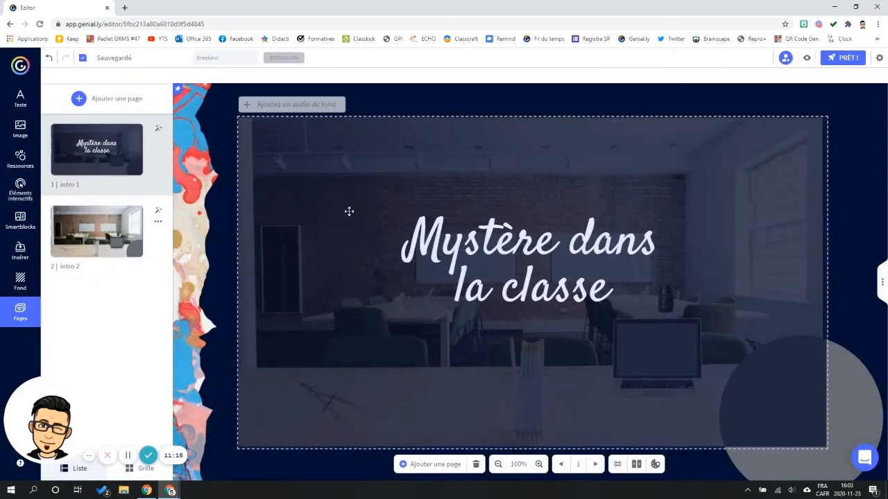
# Open the intro 2 page, search Bitmoji for "sourire", and save the second smiling avatar as a PNG image in the Bureau folder
pyautogui.click(101, 236)
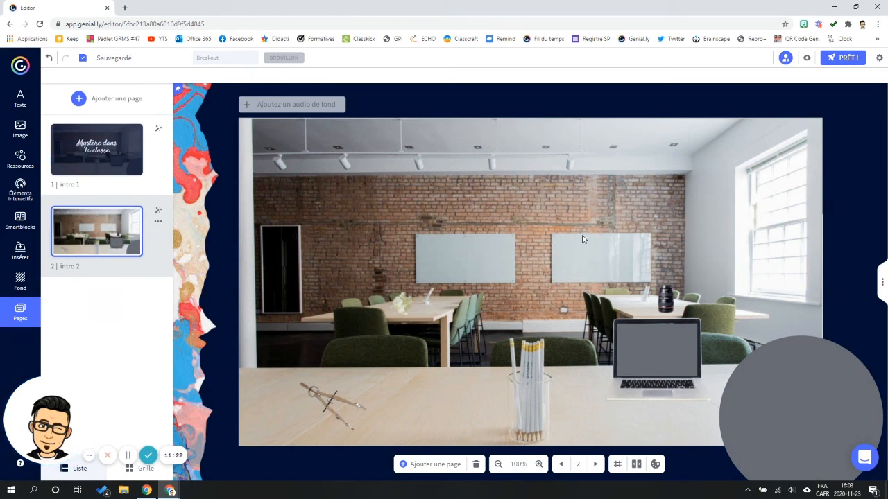
pyautogui.click(803, 25)
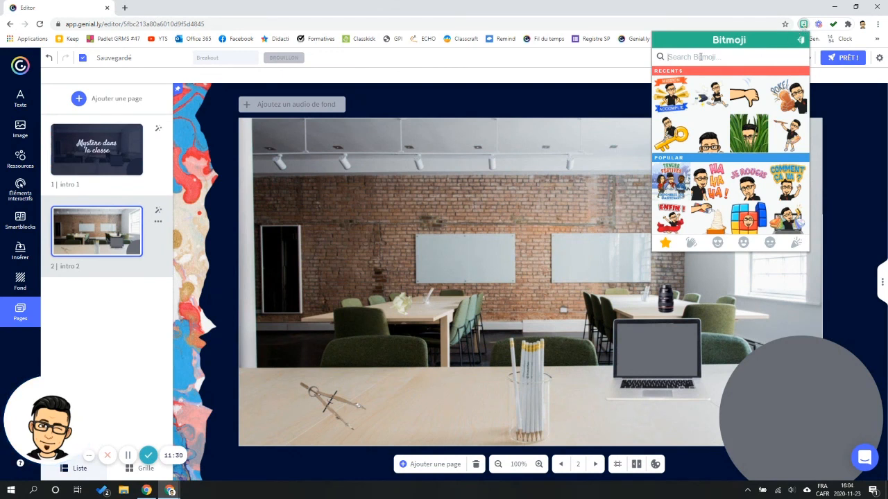
pyautogui.write('sourire')
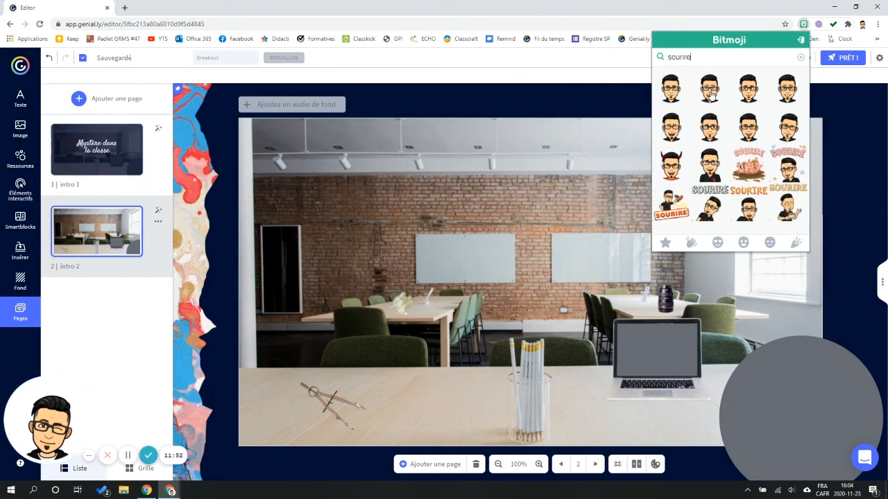
pyautogui.rightClick(711, 95)
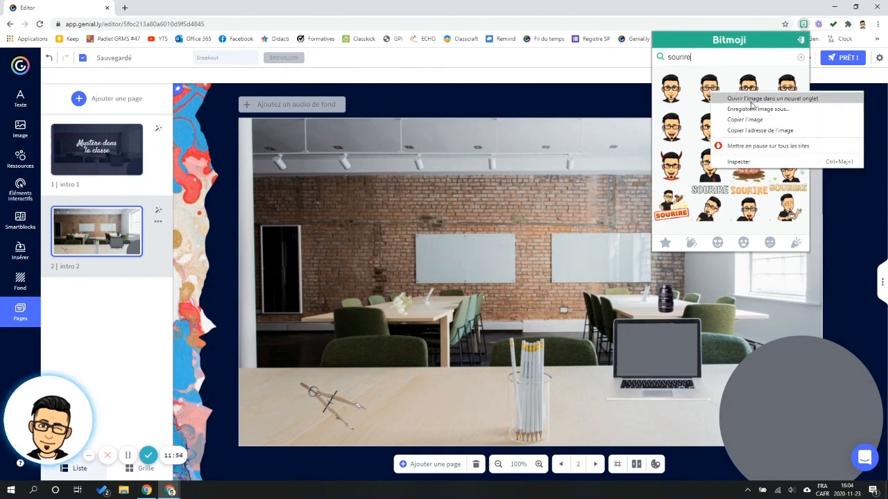
pyautogui.click(753, 110)
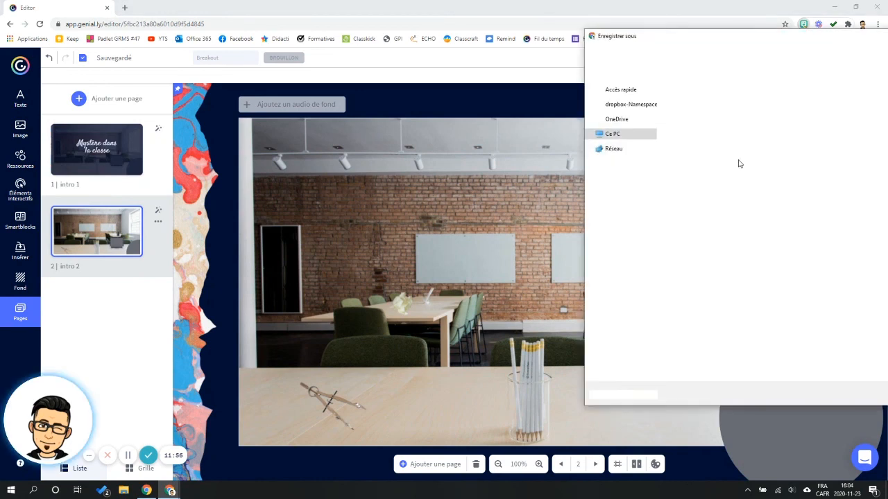
pyautogui.moveTo(758, 40); pyautogui.dragTo(196, 38)
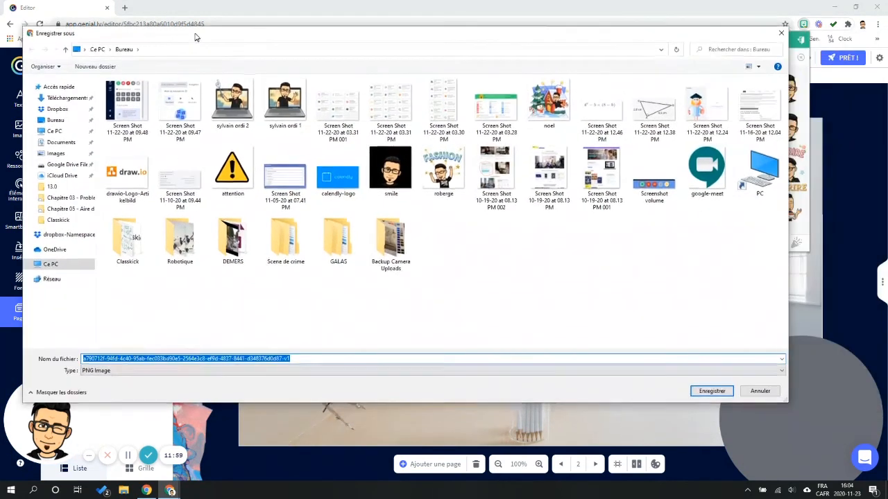
pyautogui.click(712, 391)
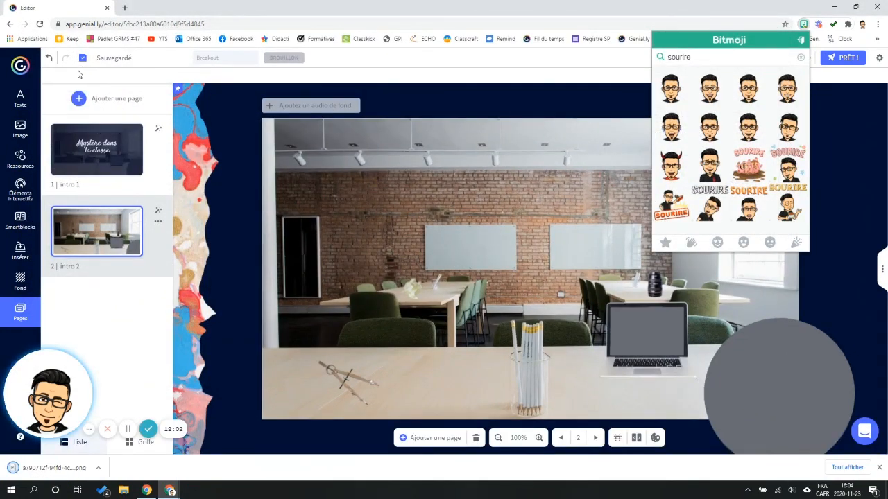
# Upload the saved Bitmoji avatar from the computer and place it over the grey circle on intro 2
pyautogui.click(20, 132)
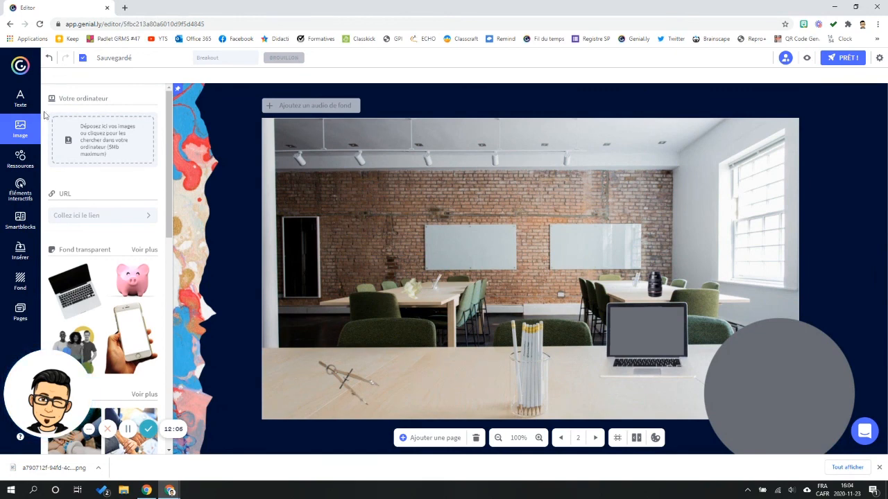
pyautogui.click(91, 139)
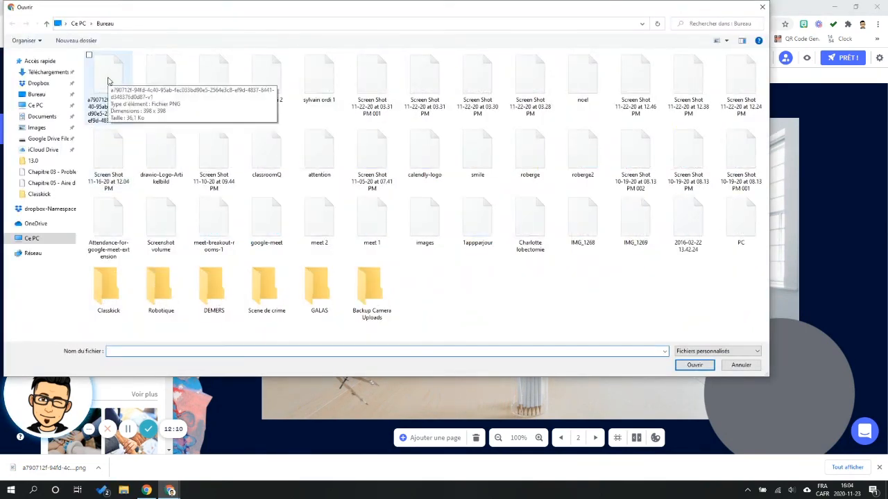
pyautogui.click(107, 83)
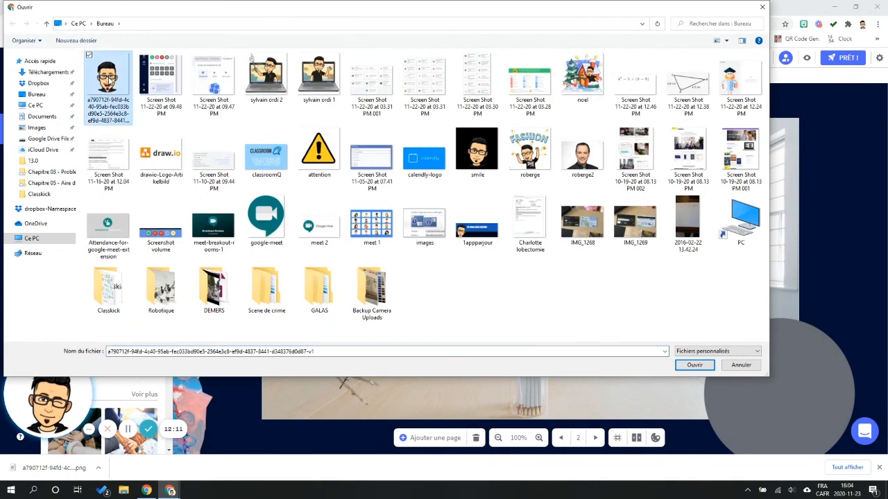
pyautogui.click(687, 367)
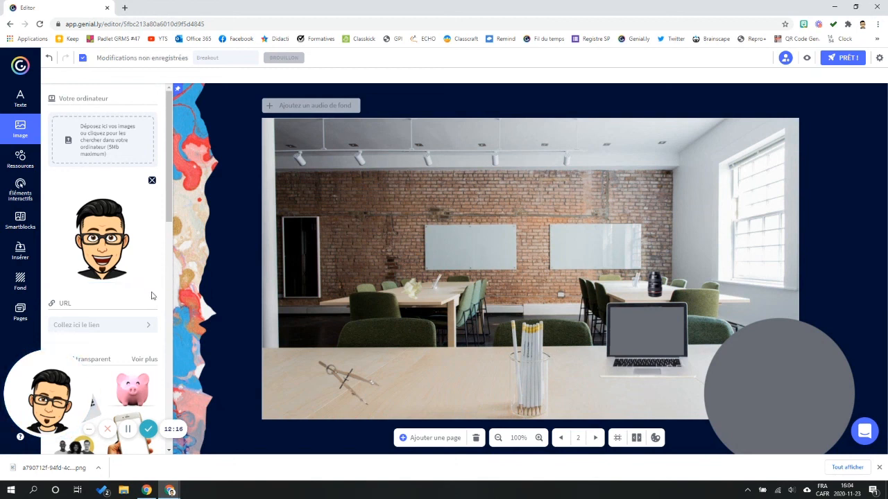
pyautogui.moveTo(102, 242); pyautogui.dragTo(770, 333)
pyautogui.click(867, 244)
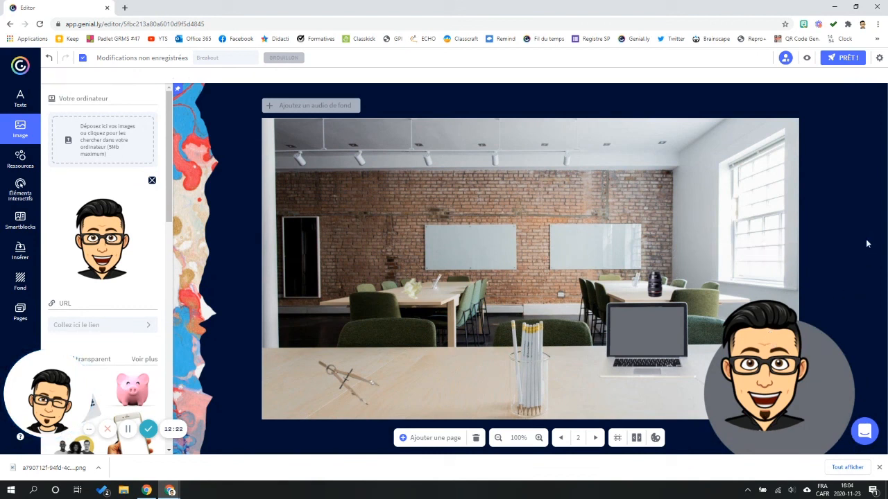